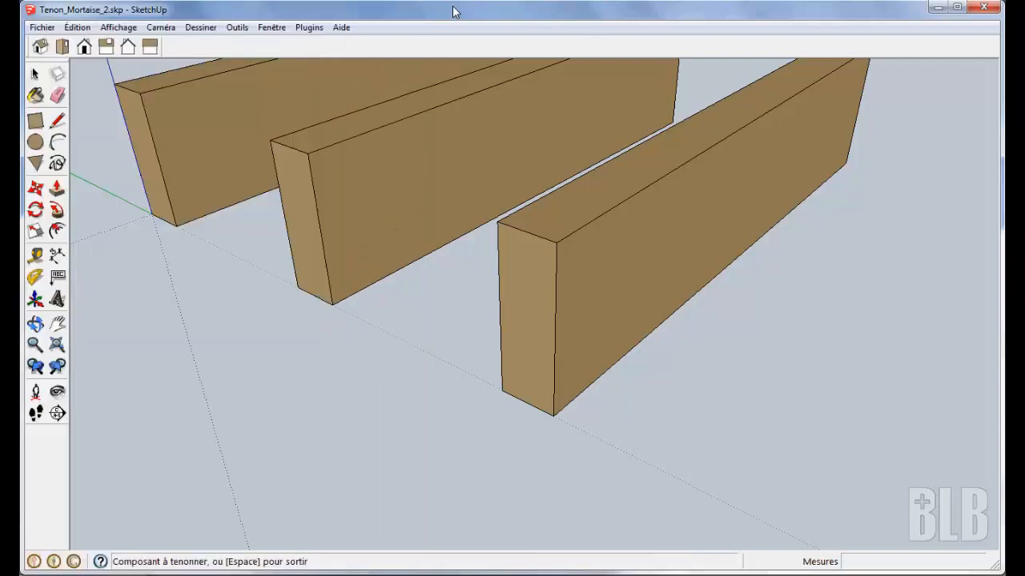
# - Start a Tenon on the frontmost board, using its outer vertical end edge for cheek 1 and upper end edge for shoulder 1
pyautogui.click(200, 27)
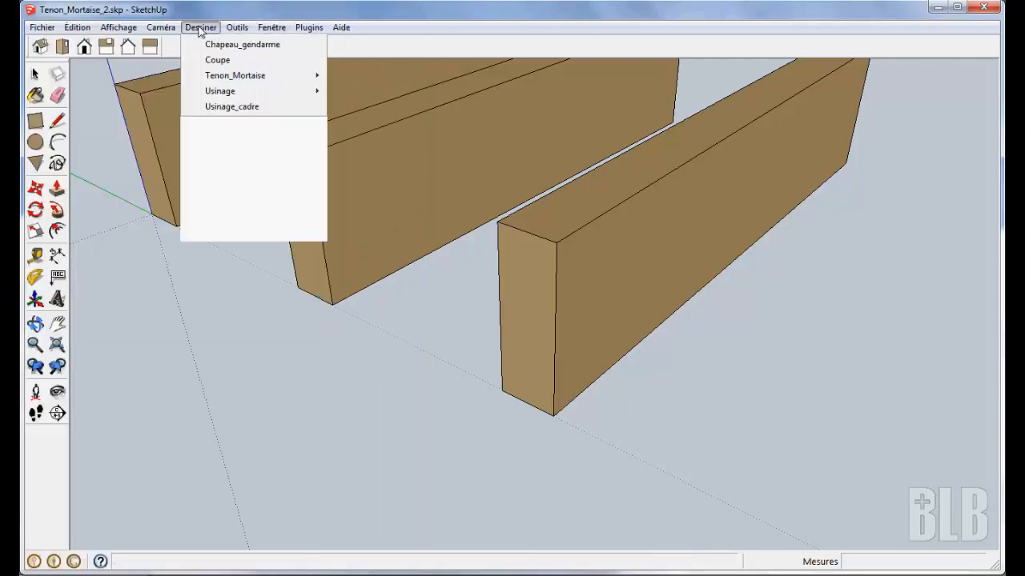
pyautogui.moveTo(250, 202)
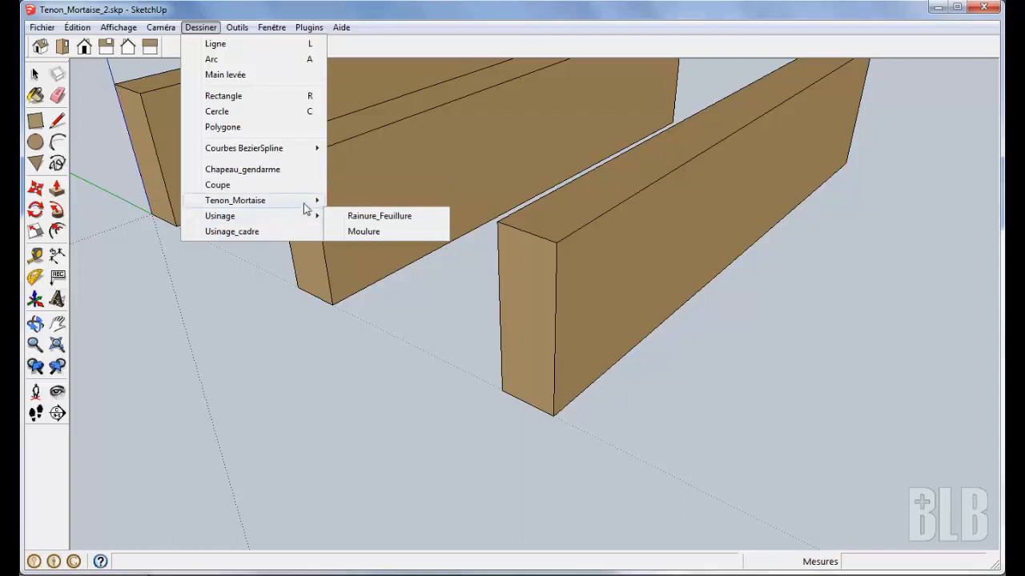
pyautogui.moveTo(305, 205)
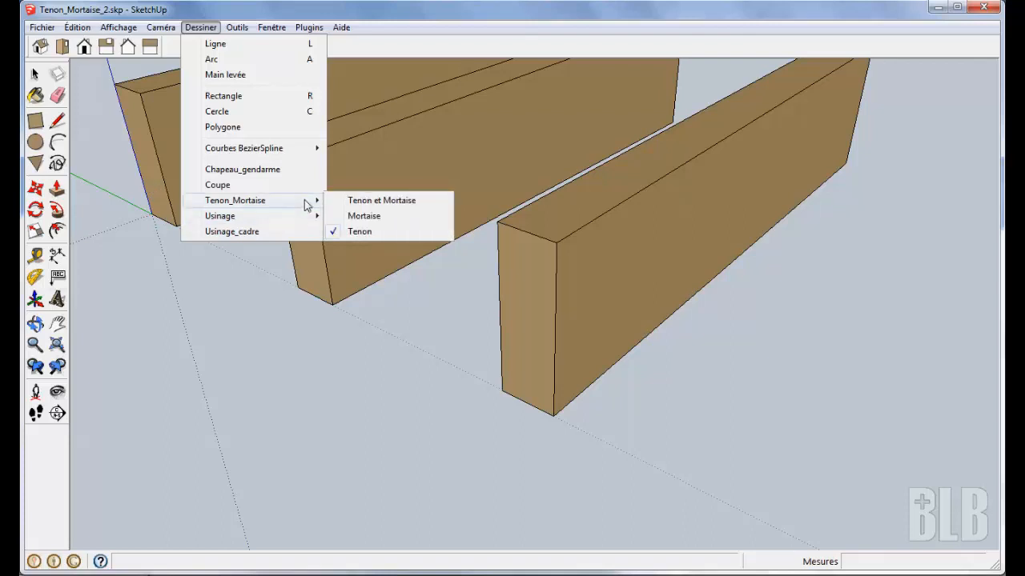
pyautogui.click(359, 232)
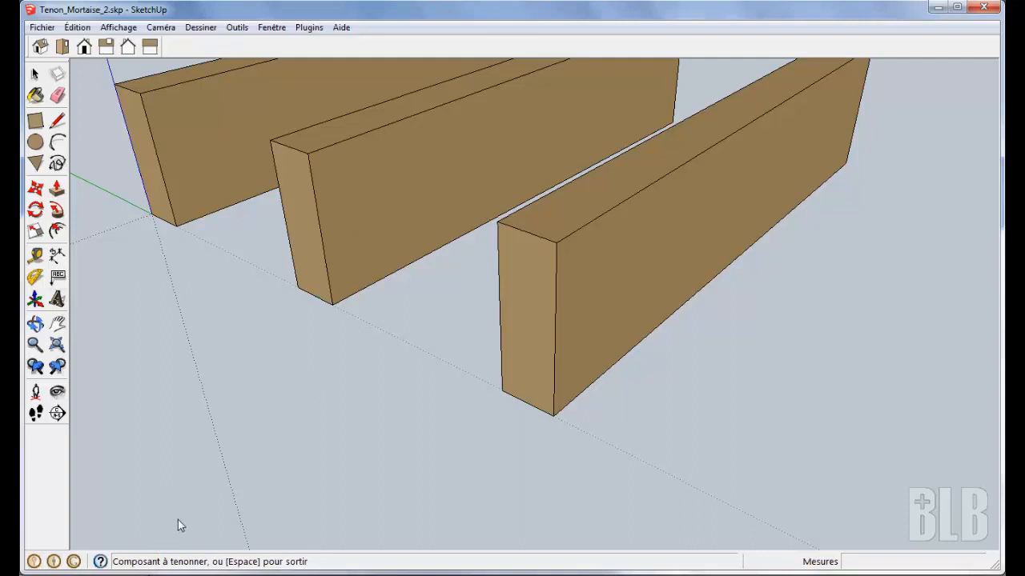
pyautogui.click(636, 285)
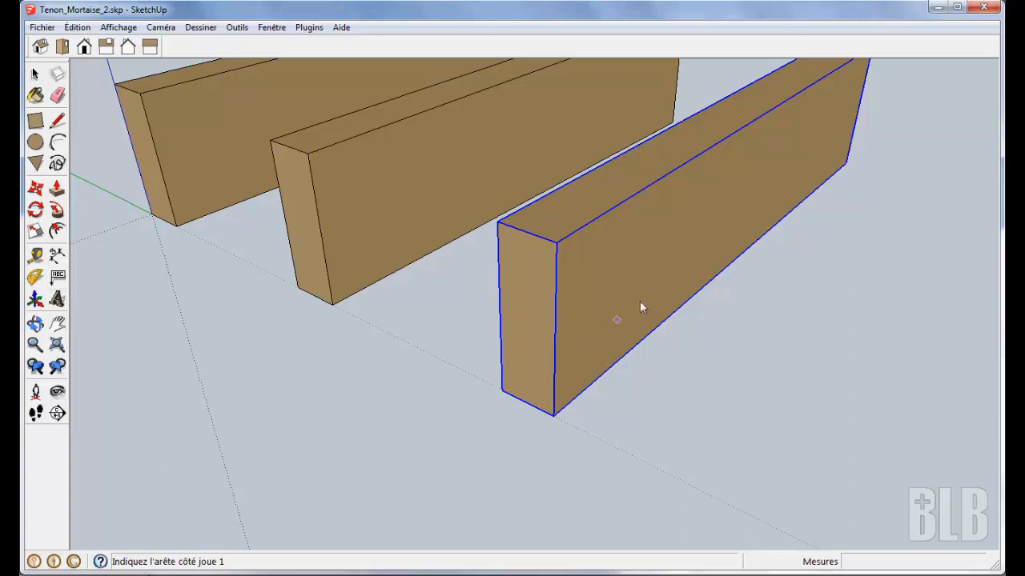
pyautogui.click(555, 336)
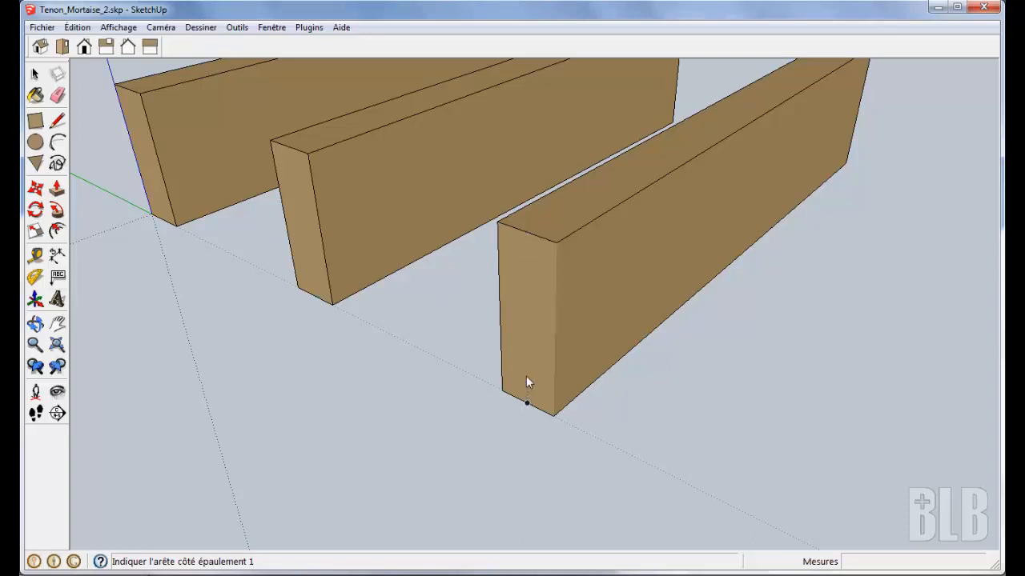
pyautogui.click(526, 232)
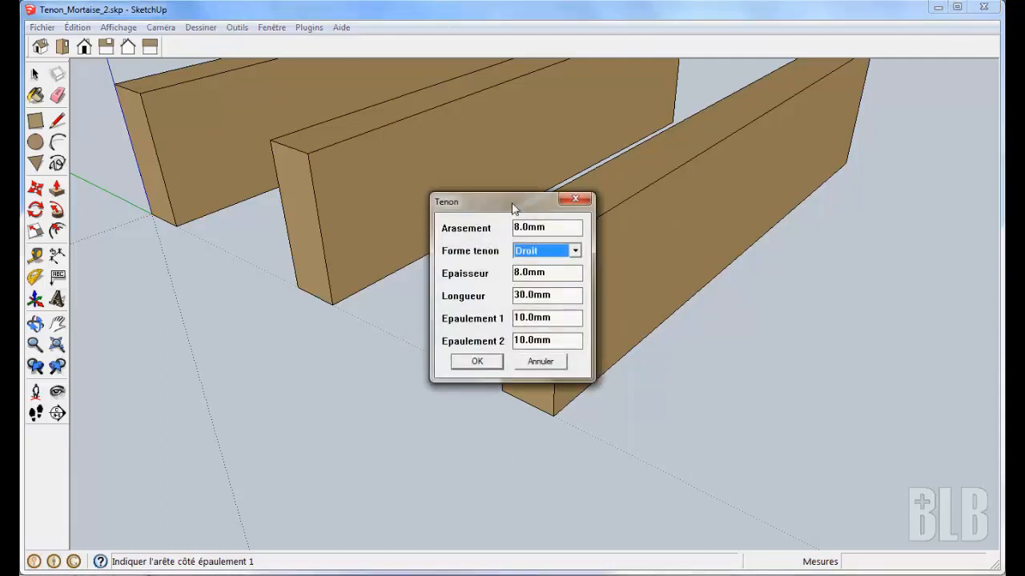
# - Create a straight tenon with 8 mm arasement, 8 mm thickness, 30 mm length and two 10 mm shoulders, declining another tenon
pyautogui.moveTo(517, 206); pyautogui.dragTo(260, 165)
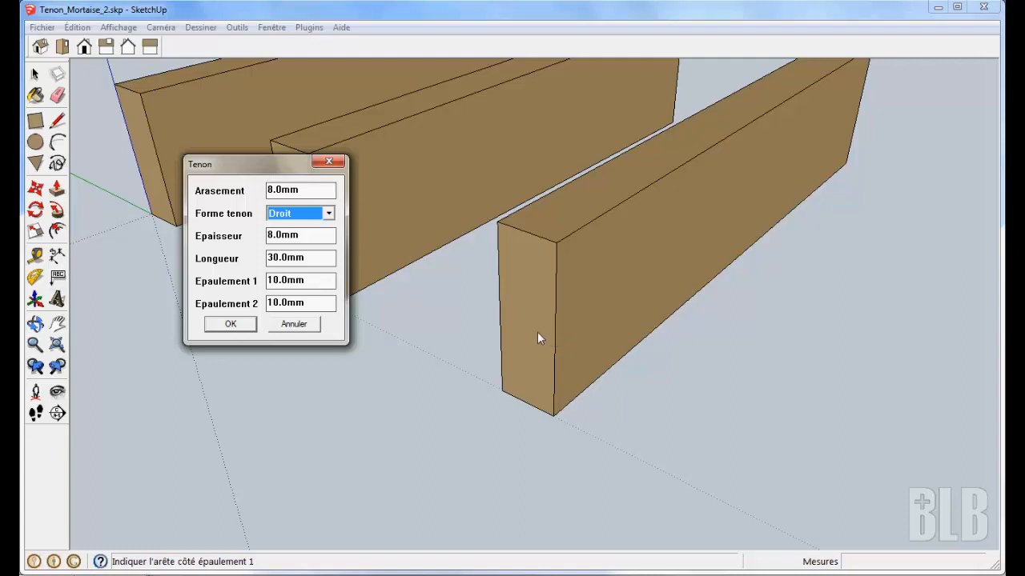
pyautogui.click(231, 324)
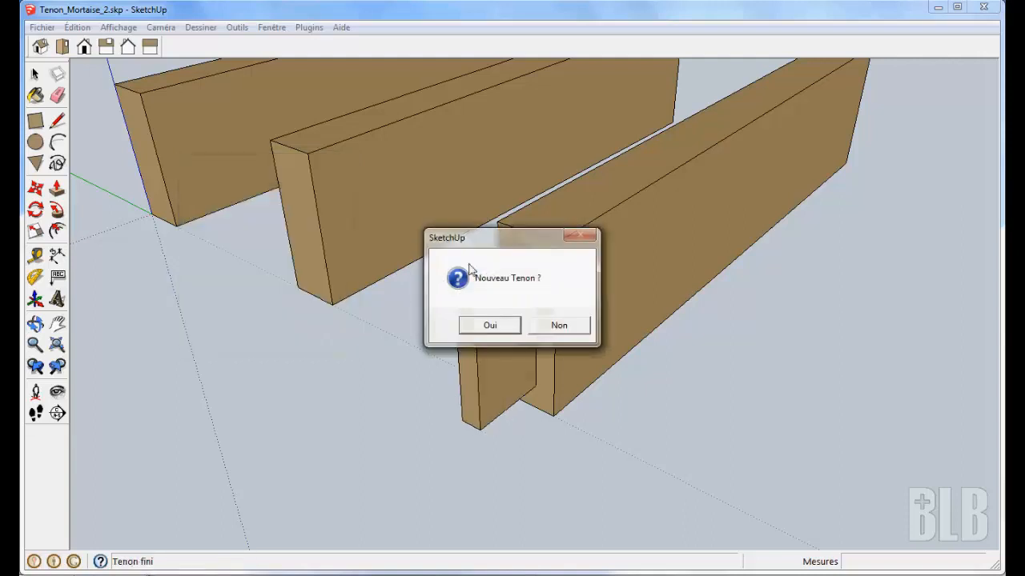
pyautogui.moveTo(485, 241); pyautogui.dragTo(203, 237)
pyautogui.click(316, 320)
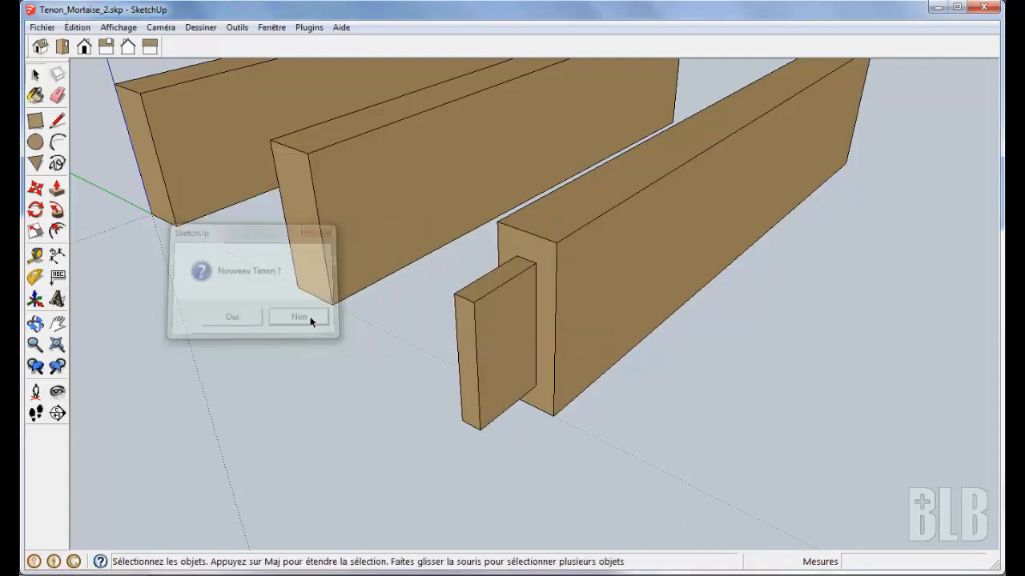
# - Inspect the shouldered tenon from several angles and undo its creation
pyautogui.moveTo(289, 271); pyautogui.dragTo(412, 277, button='middle')
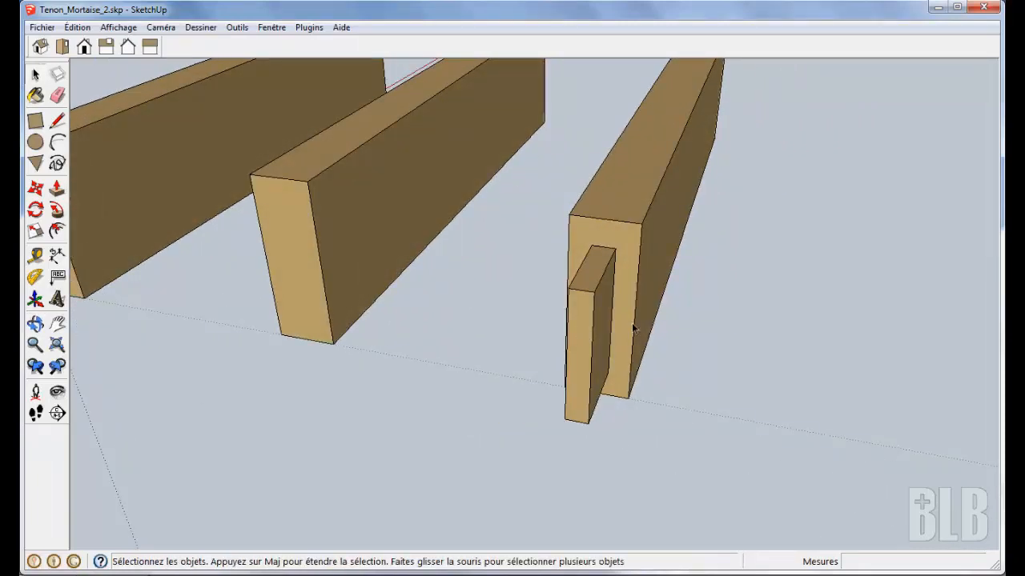
pyautogui.moveTo(627, 419); pyautogui.dragTo(522, 222, button='middle')
pyautogui.moveTo(491, 334); pyautogui.dragTo(485, 424, button='middle')
pyautogui.click(77, 27)
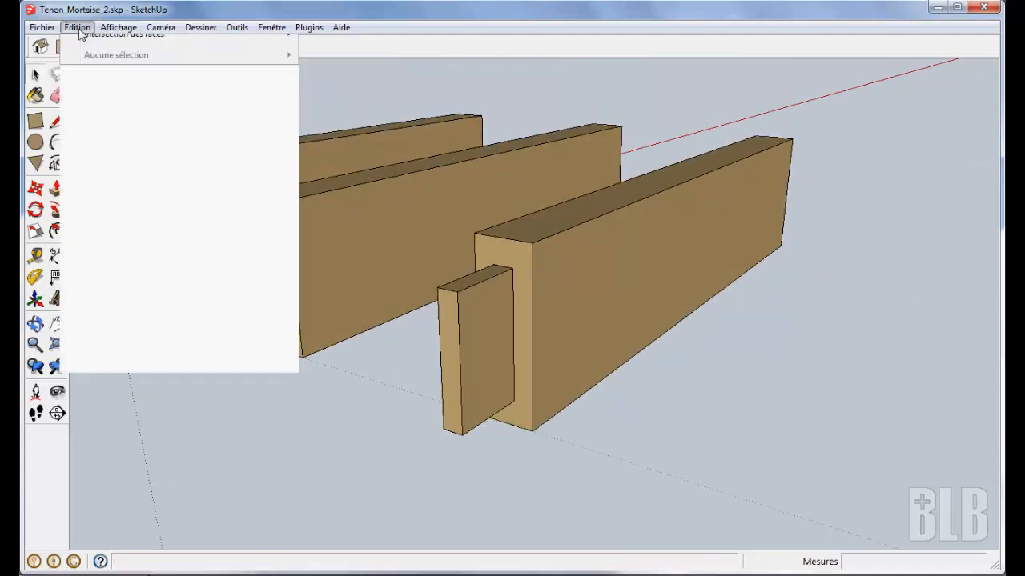
pyautogui.click(92, 45)
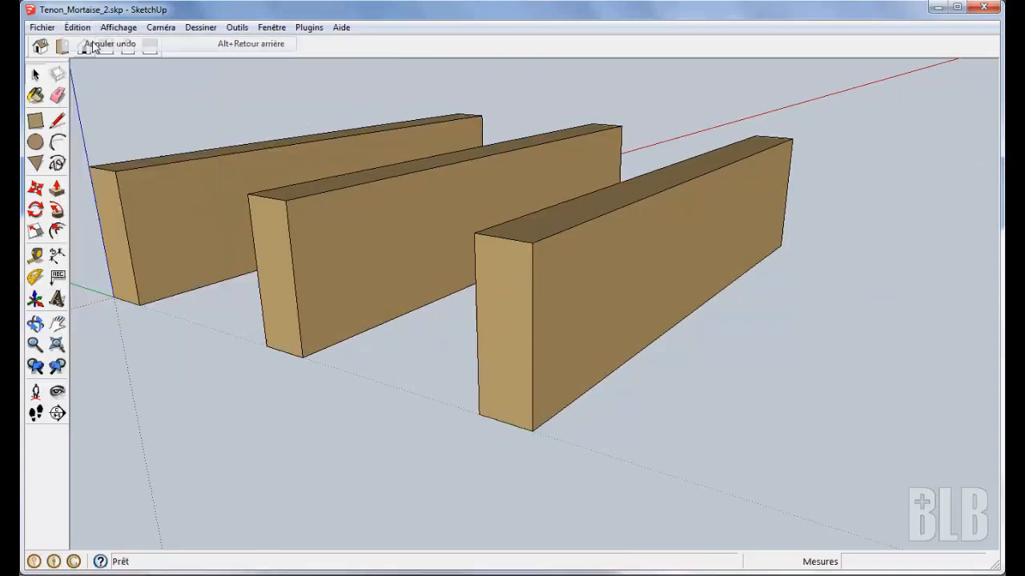
# - Restart the Tenon command on the frontmost board, picking the outer vertical end edge as cheek 1 and upper end edge as shoulder 1
pyautogui.click(201, 29)
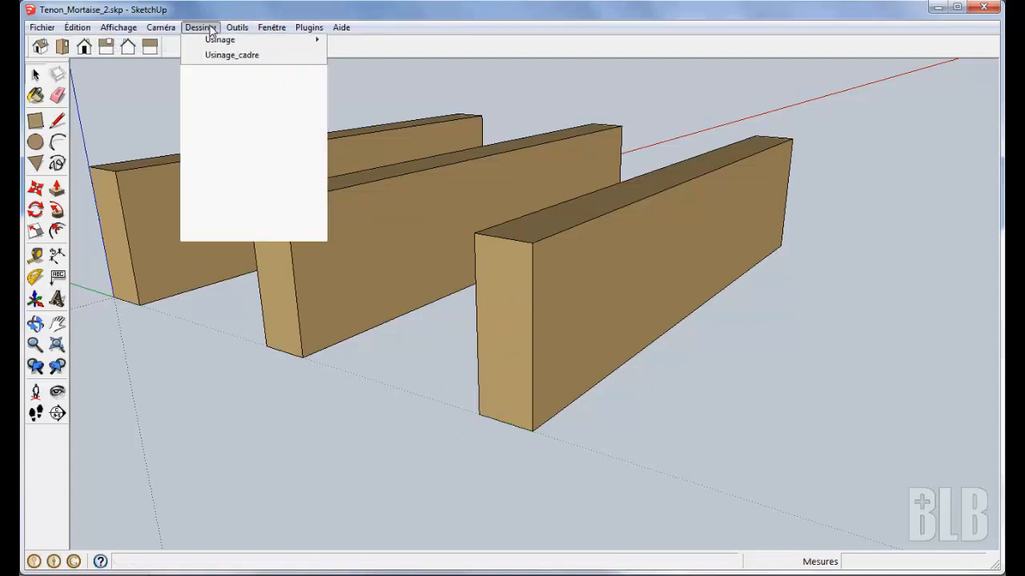
pyautogui.moveTo(263, 202)
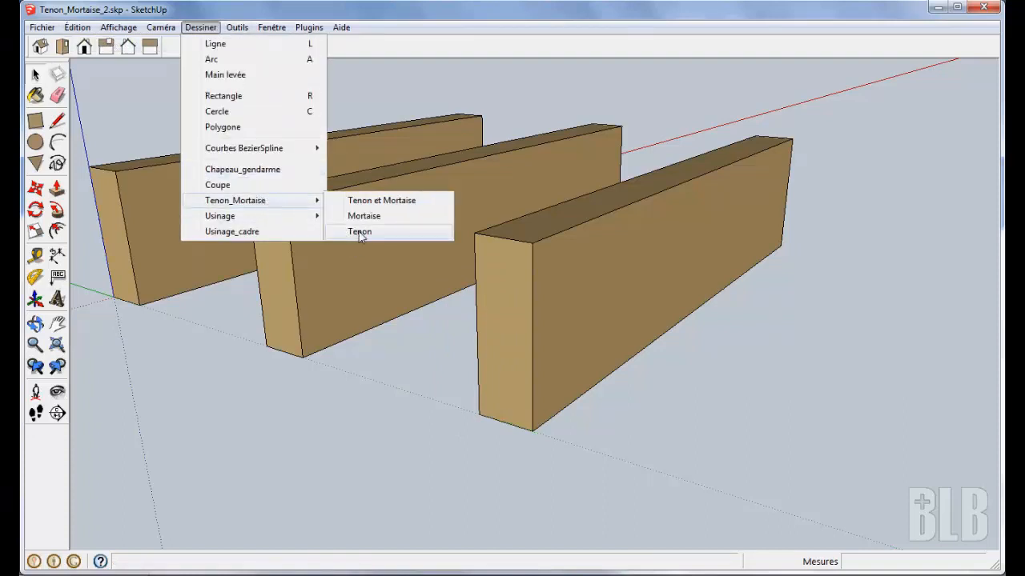
pyautogui.click(360, 231)
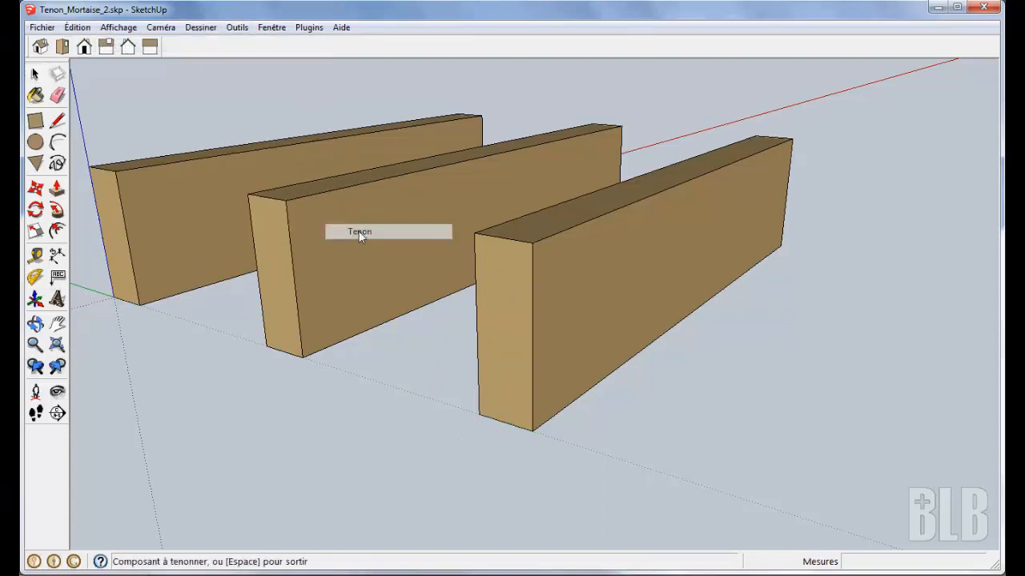
pyautogui.click(596, 344)
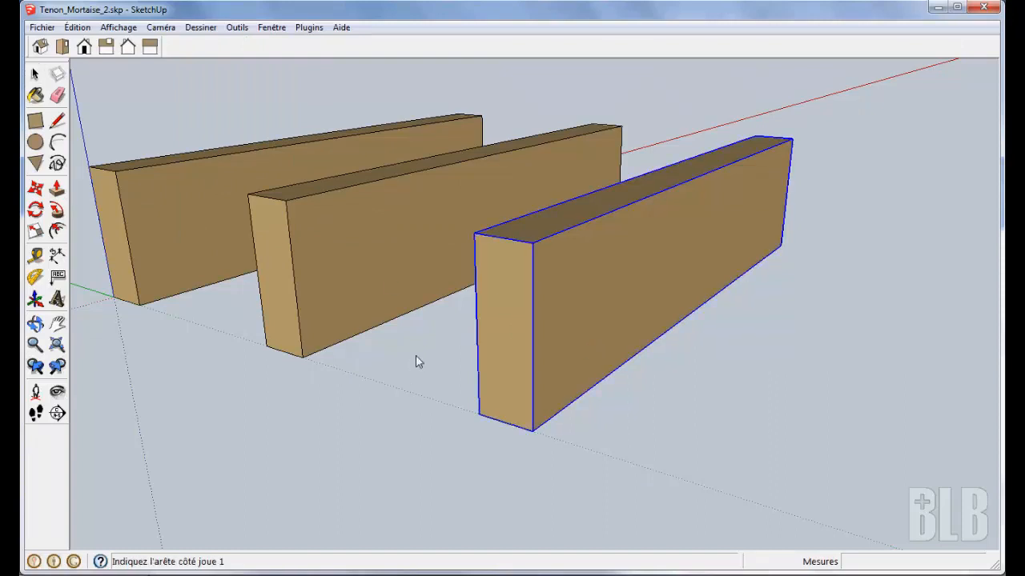
pyautogui.click(533, 360)
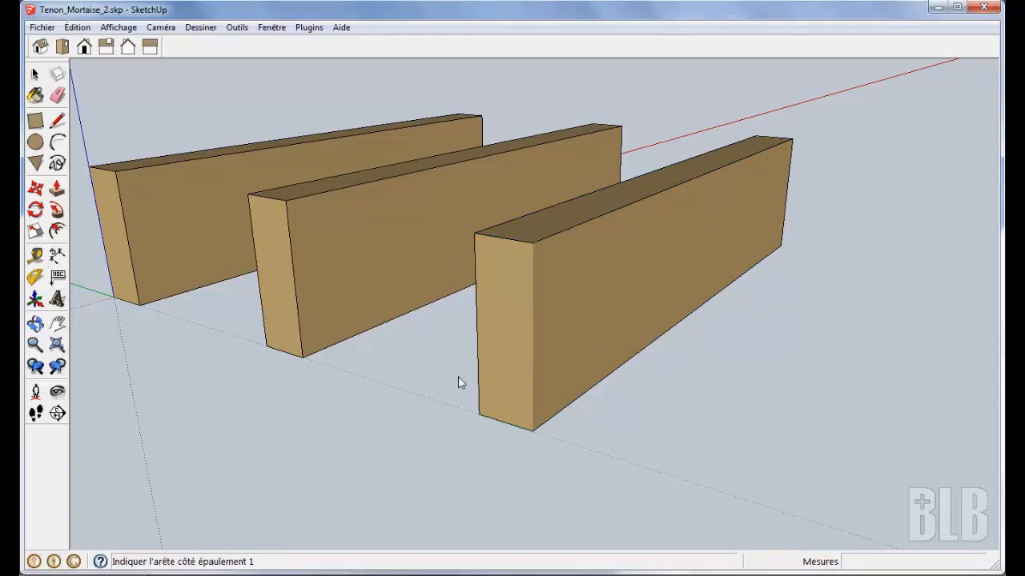
pyautogui.click(504, 237)
# - Set both shoulders to 0 mm and create the full-height straight tenon, 8 mm thick and 30 mm long, without starting another
pyautogui.moveTo(487, 207); pyautogui.dragTo(287, 206)
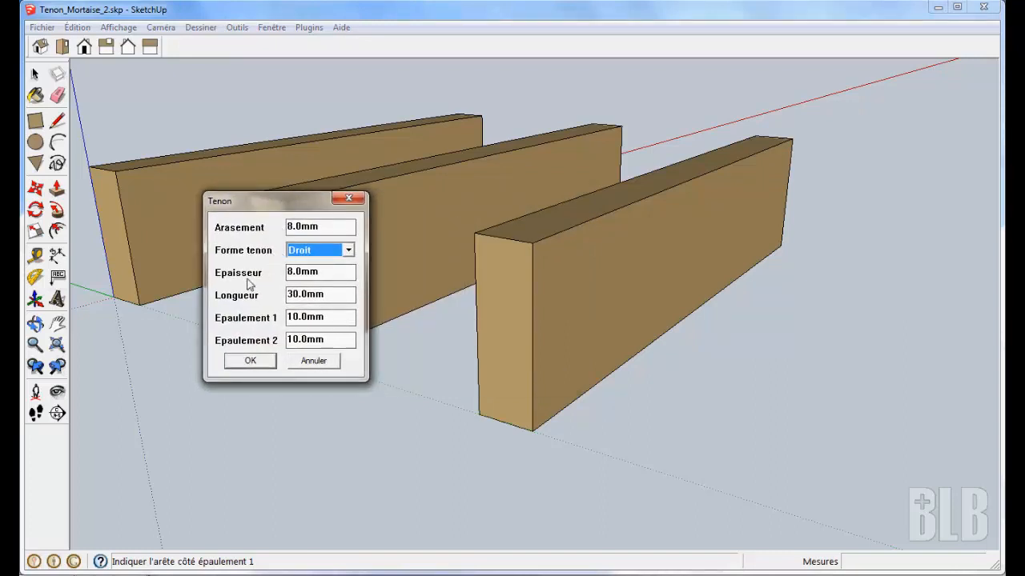
pyautogui.click(289, 317)
pyautogui.moveTo(288, 317); pyautogui.dragTo(293, 340)
pyautogui.press('Delete')
pyautogui.press('Delete')
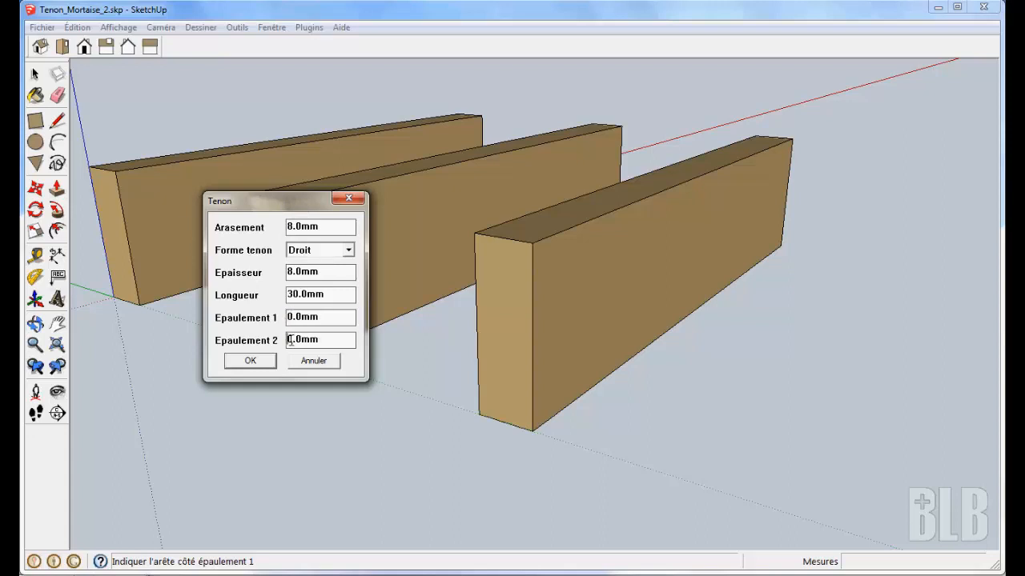
pyautogui.click(250, 360)
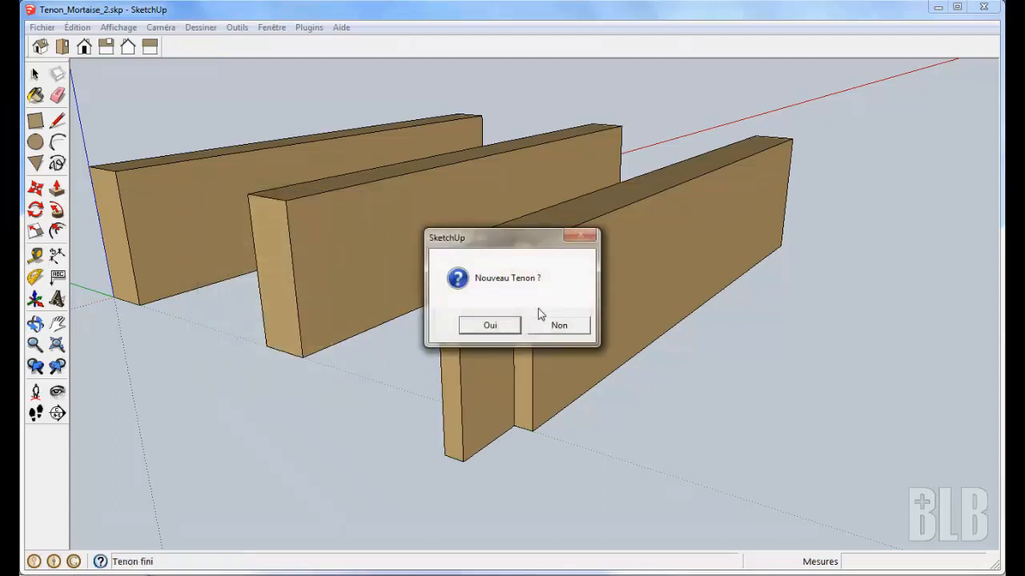
pyautogui.click(558, 326)
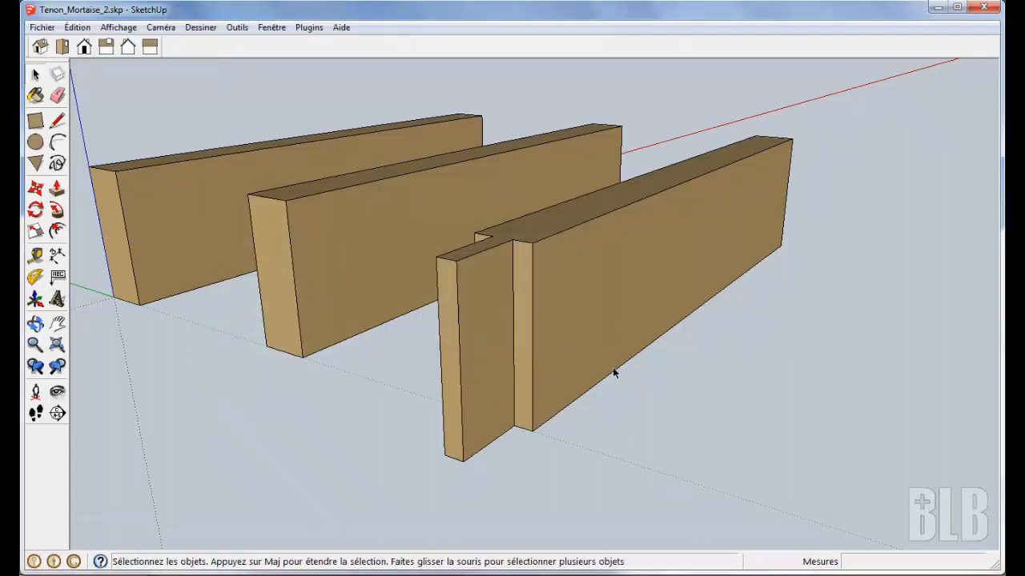
# - Look over the full-height tenon and undo its creation
pyautogui.moveTo(588, 326); pyautogui.dragTo(576, 355, button='middle')
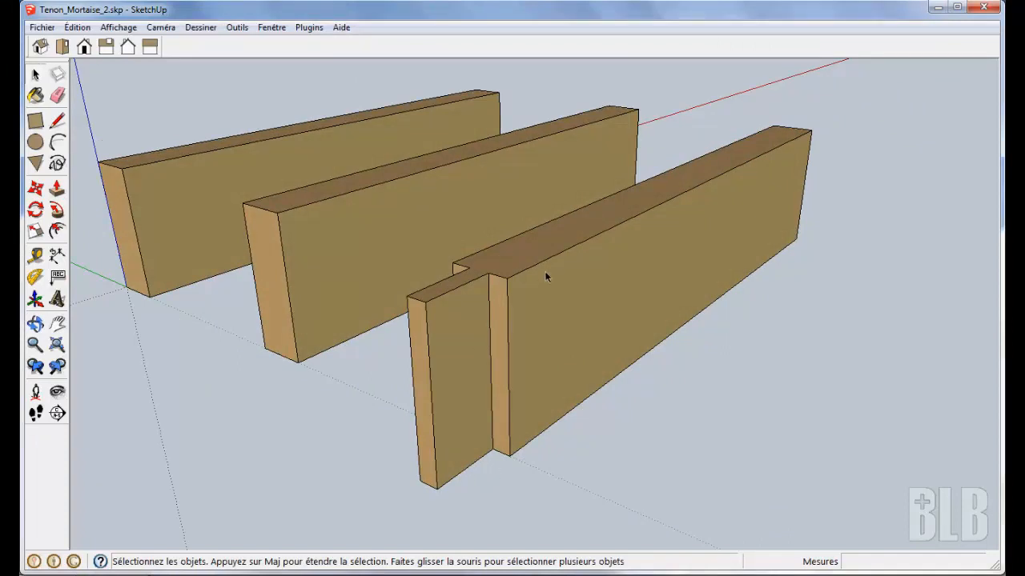
pyautogui.click(78, 27)
pyautogui.click(92, 38)
# - Start a Tenon on the same board, using the inner vertical end edge for cheek 1 and the lower end edge for shoulder 1
pyautogui.click(200, 30)
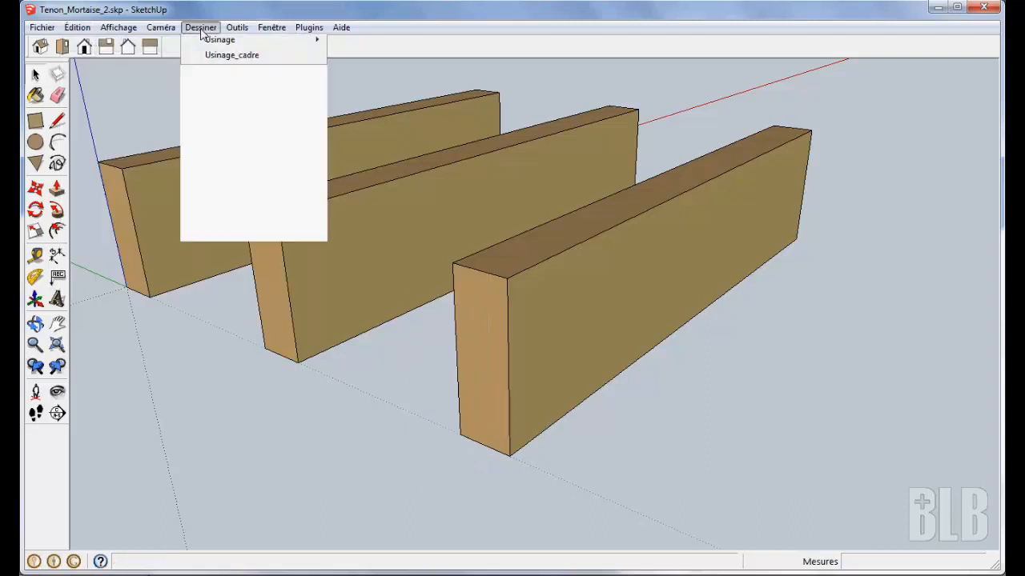
pyautogui.moveTo(247, 206)
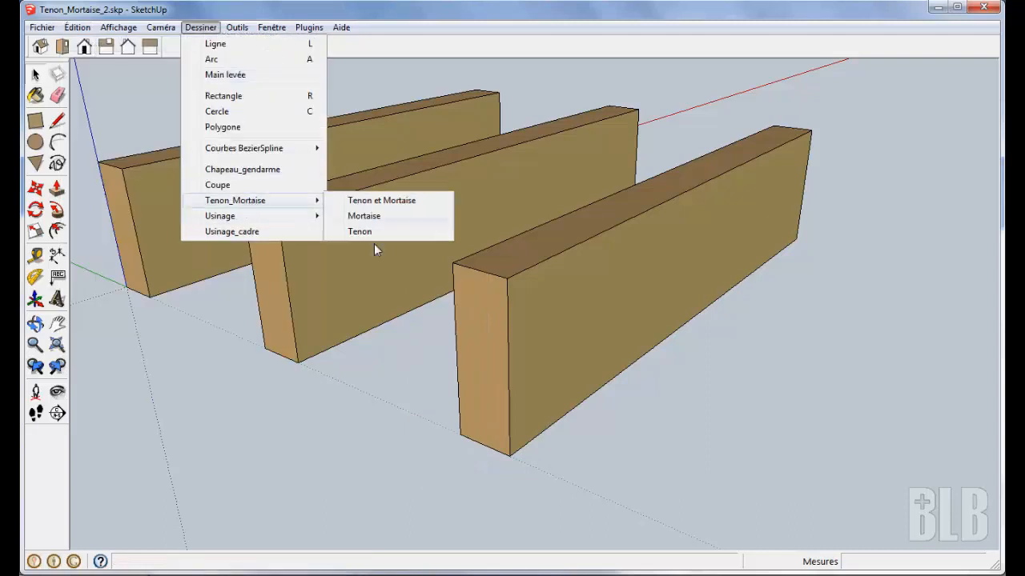
pyautogui.click(373, 232)
pyautogui.click(561, 328)
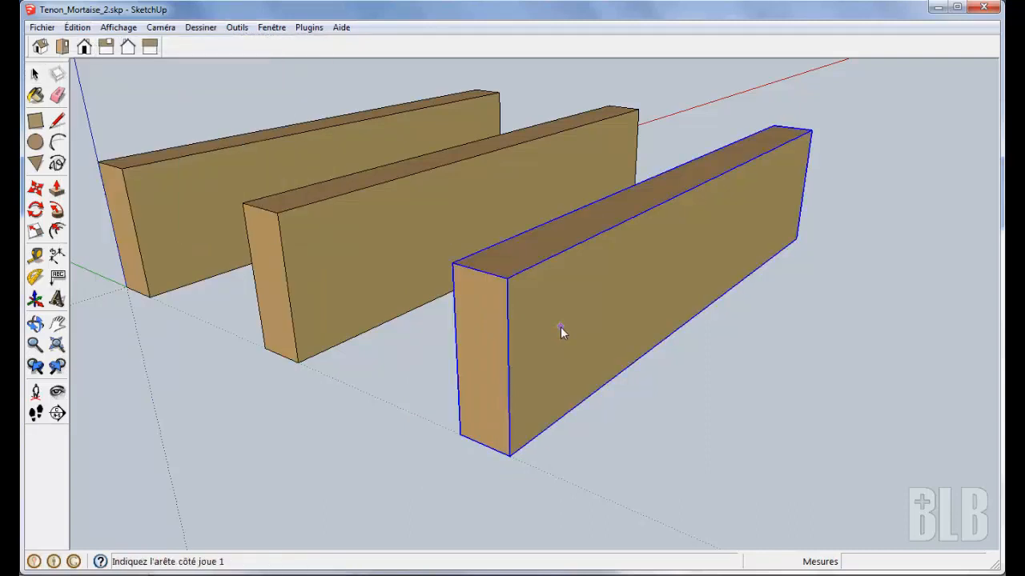
pyautogui.moveTo(350, 336); pyautogui.dragTo(535, 388, button='middle')
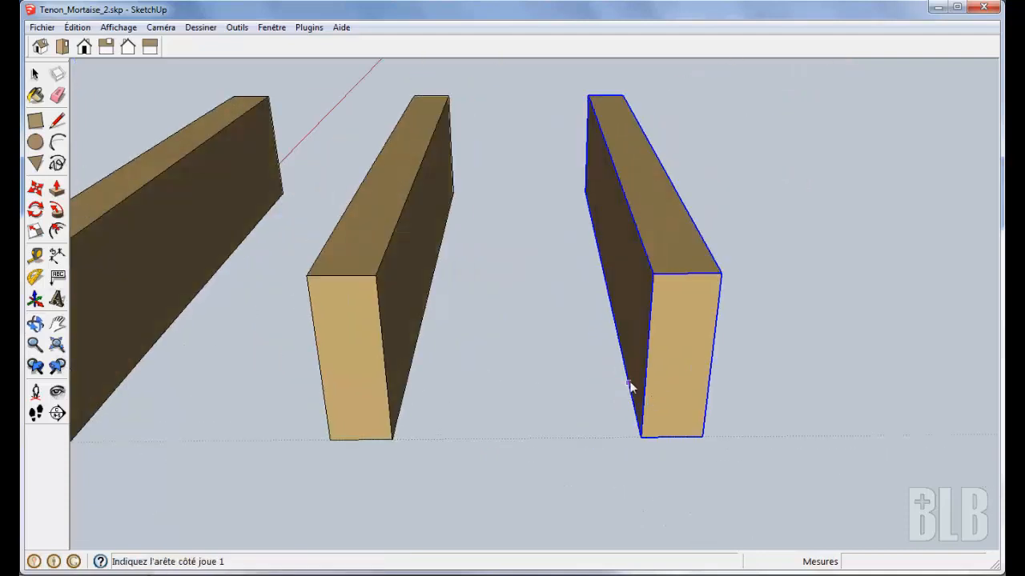
pyautogui.click(646, 361)
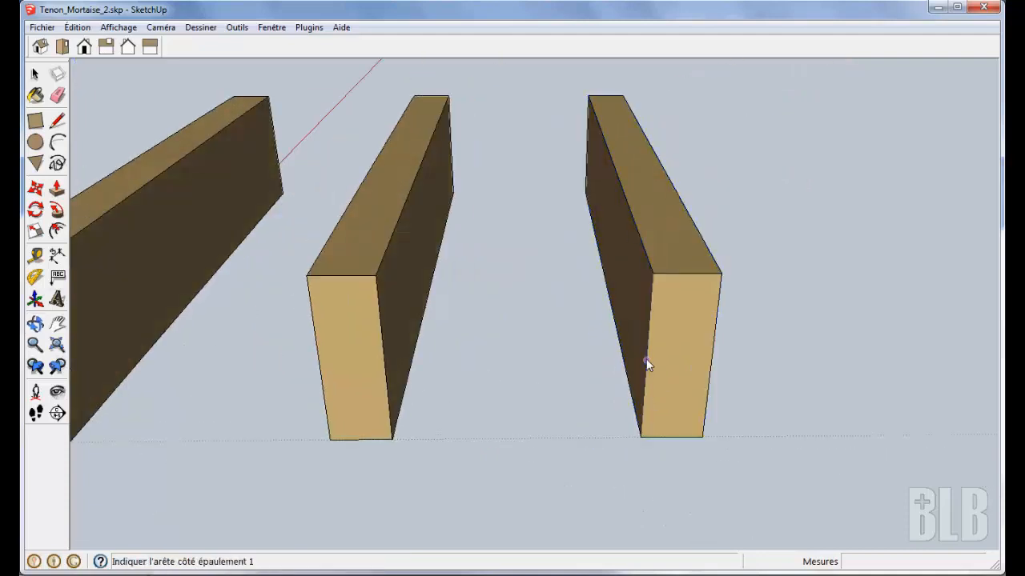
pyautogui.click(663, 436)
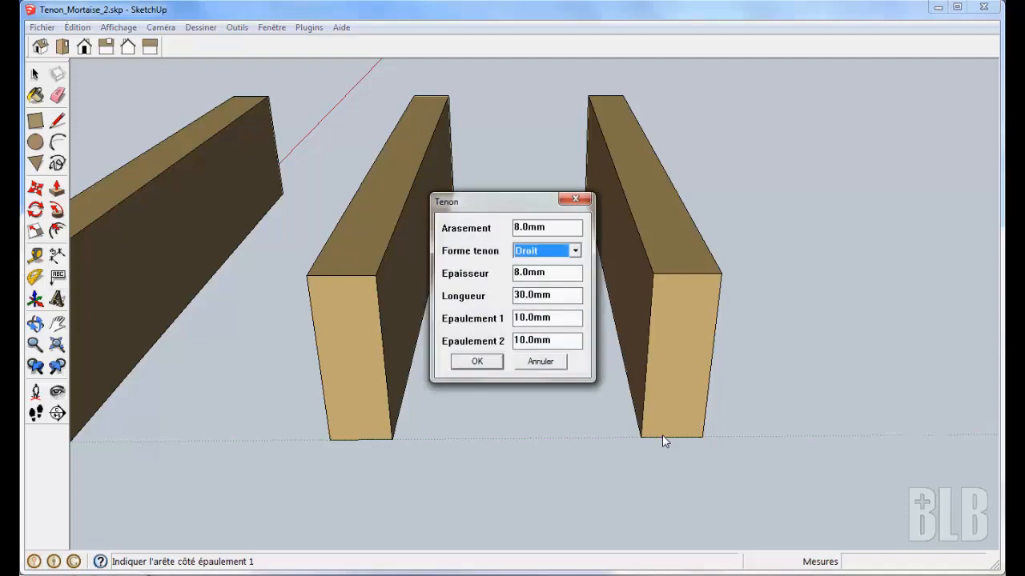
# - Create the straight tenon with Epaulement 1 at 0 mm and Arasement at 4 mm, and agree to make another tenon
pyautogui.moveTo(521, 203); pyautogui.dragTo(451, 195)
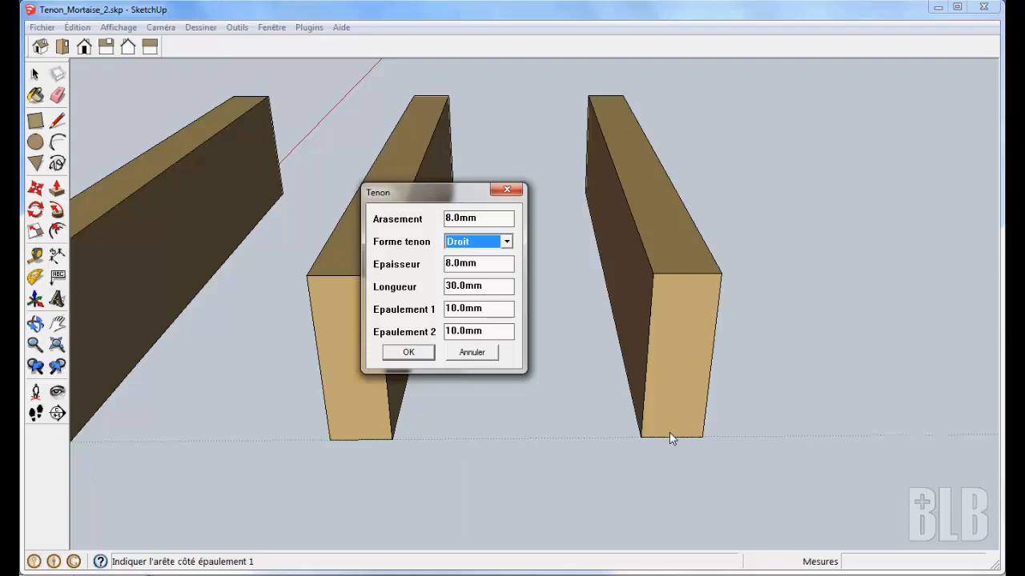
pyautogui.click(448, 307)
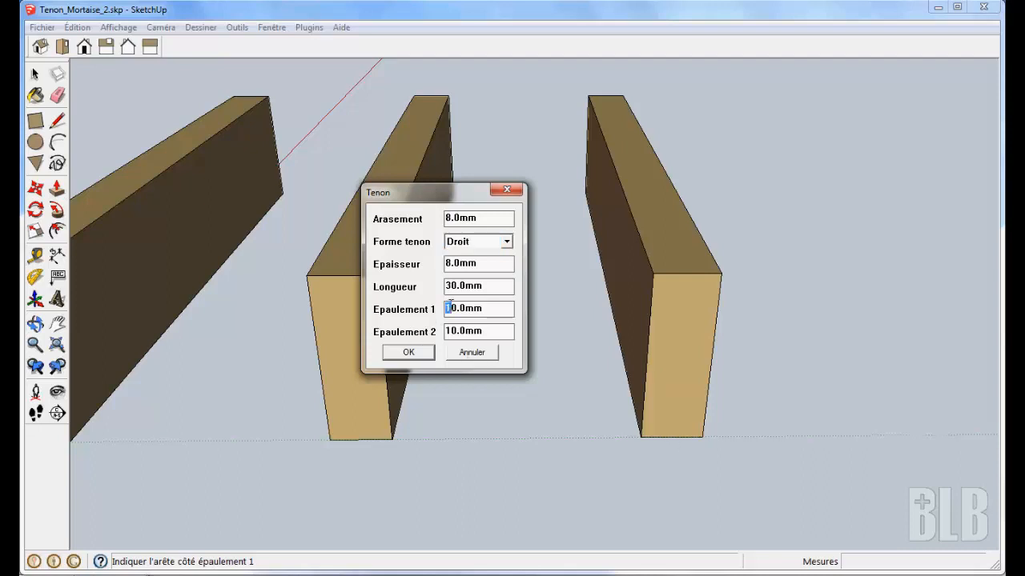
pyautogui.press('Delete')
pyautogui.moveTo(446, 217); pyautogui.dragTo(451, 219)
pyautogui.write('4')
pyautogui.click(408, 353)
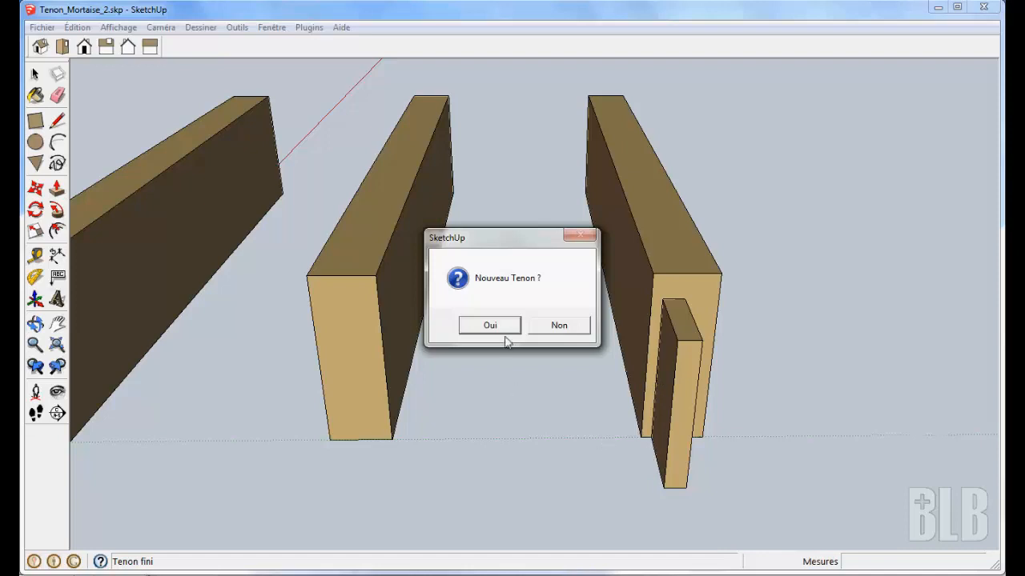
pyautogui.moveTo(463, 238); pyautogui.dragTo(318, 219)
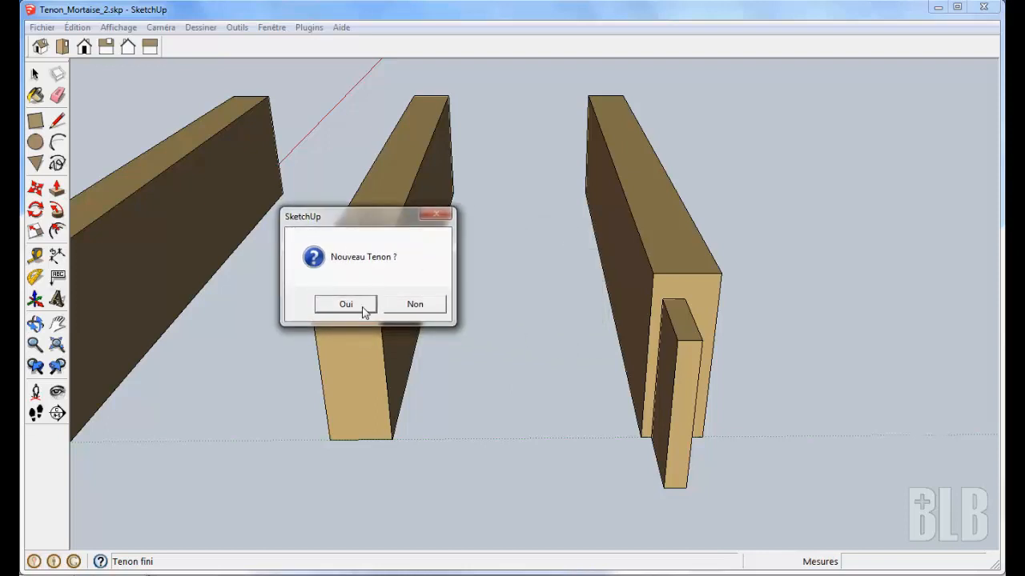
pyautogui.click(346, 305)
# - Prepare a tenon on the untouched end of the same board, using the outer vertical end edge for cheek 1 and the lower end edge for shoulder 1
pyautogui.moveTo(876, 382); pyautogui.dragTo(190, 320, button='middle')
pyautogui.moveTo(830, 409); pyautogui.dragTo(505, 256, button='middle')
pyautogui.click(515, 264)
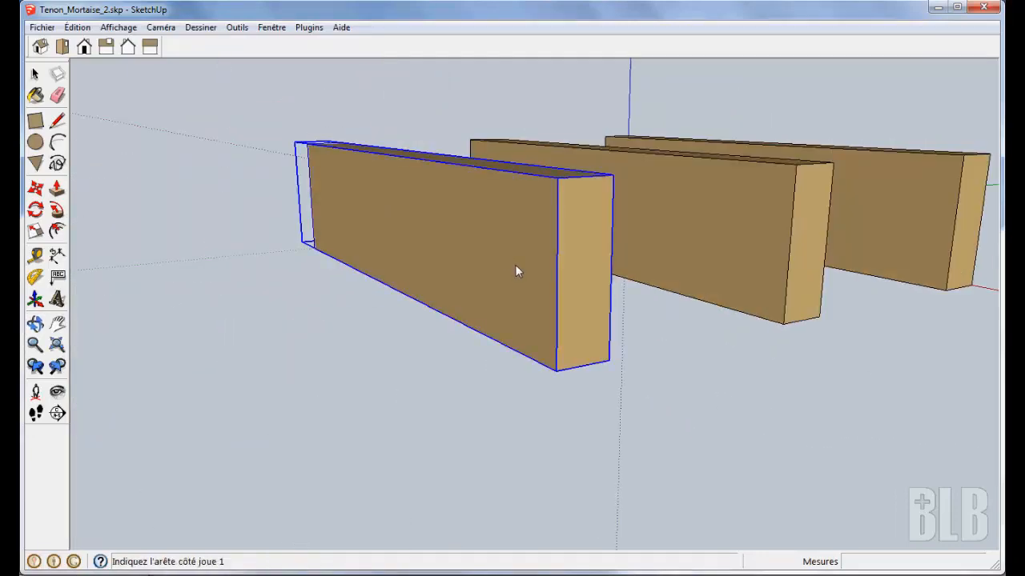
pyautogui.click(556, 309)
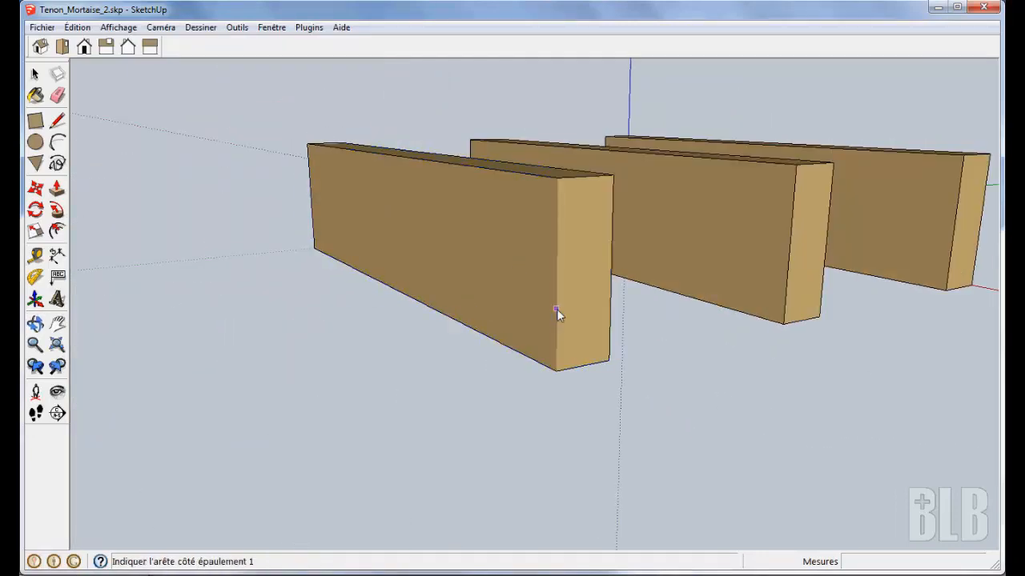
pyautogui.click(588, 364)
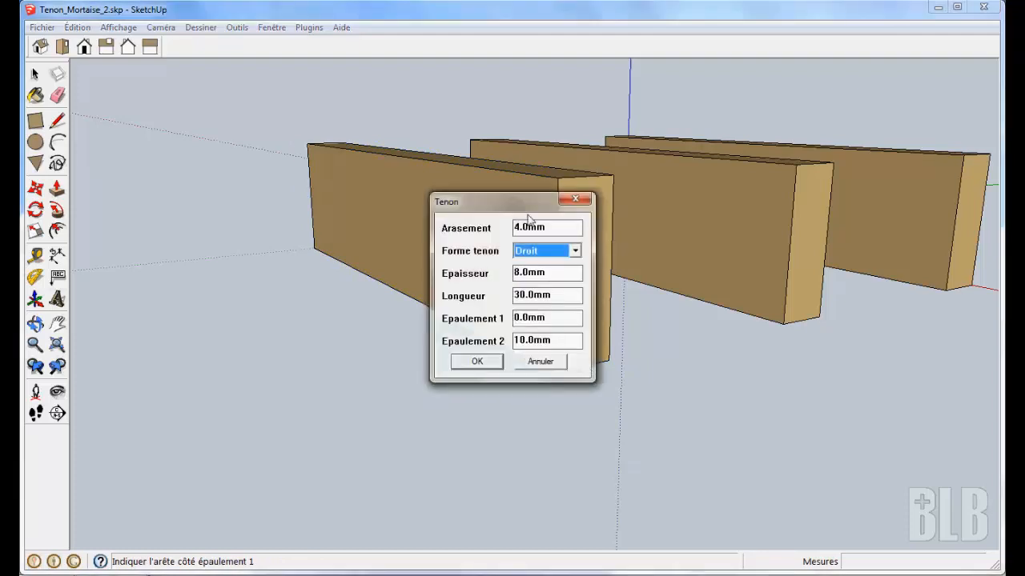
# - Create the straight tenon with Arasement 4 mm, Epaisseur 8 mm, Longueur 30 mm, Epaulement 1 at 0 mm and Epaulement 2 at 10 mm
pyautogui.moveTo(531, 204); pyautogui.dragTo(361, 210)
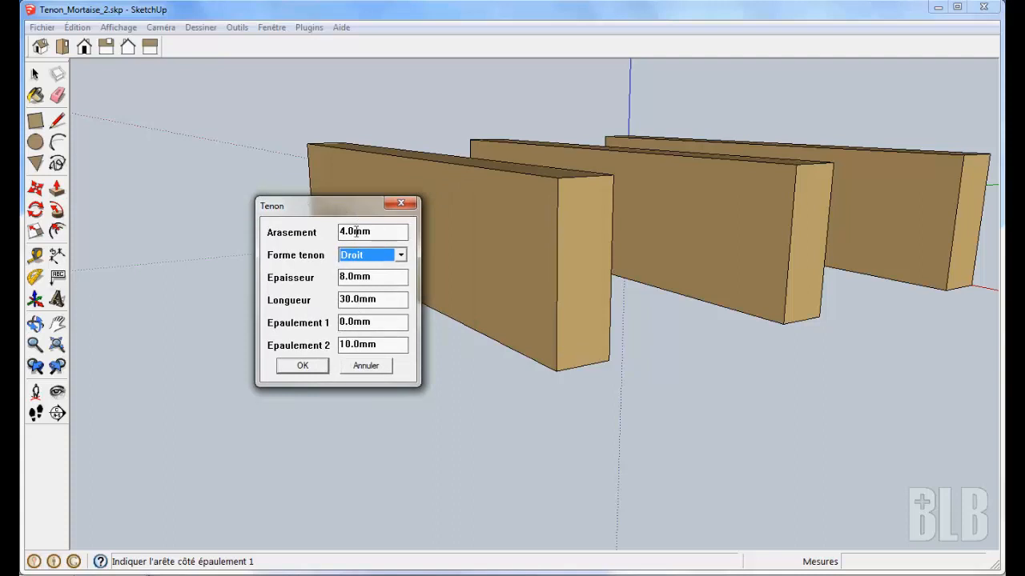
pyautogui.click(320, 368)
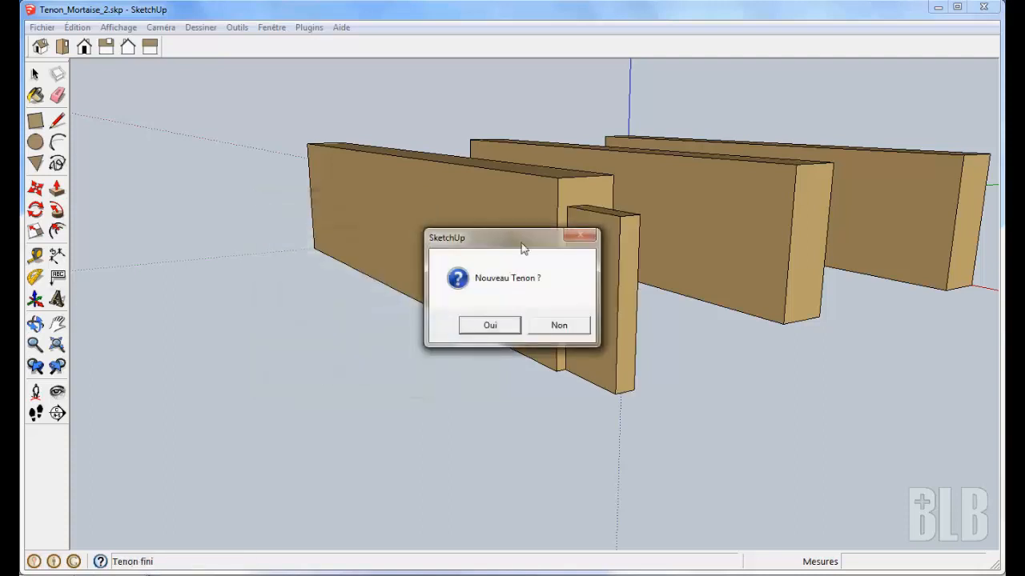
pyautogui.moveTo(522, 248); pyautogui.dragTo(350, 271)
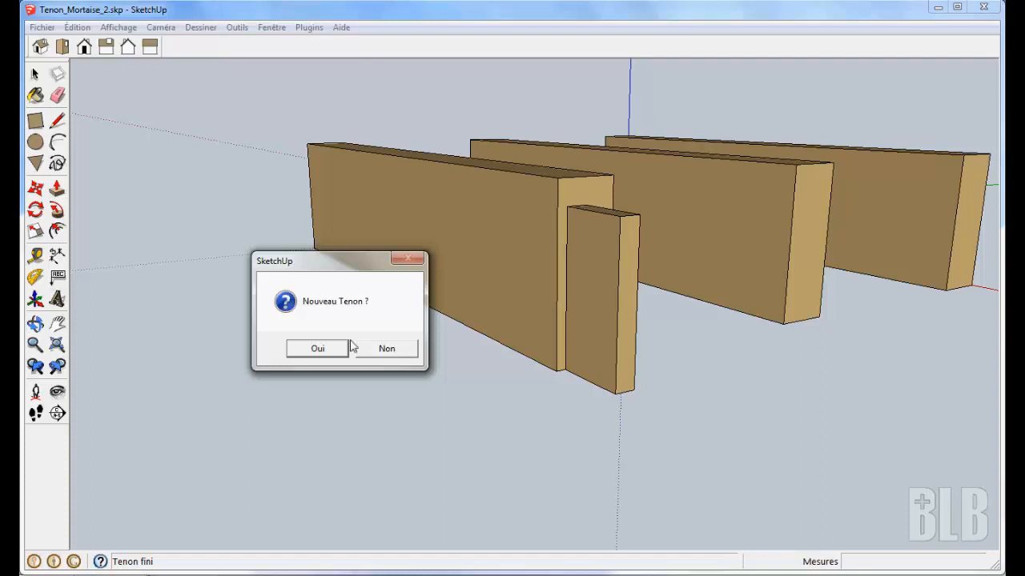
# - Decline making another tenon and delete the board that carries the two offset tenons
pyautogui.click(386, 349)
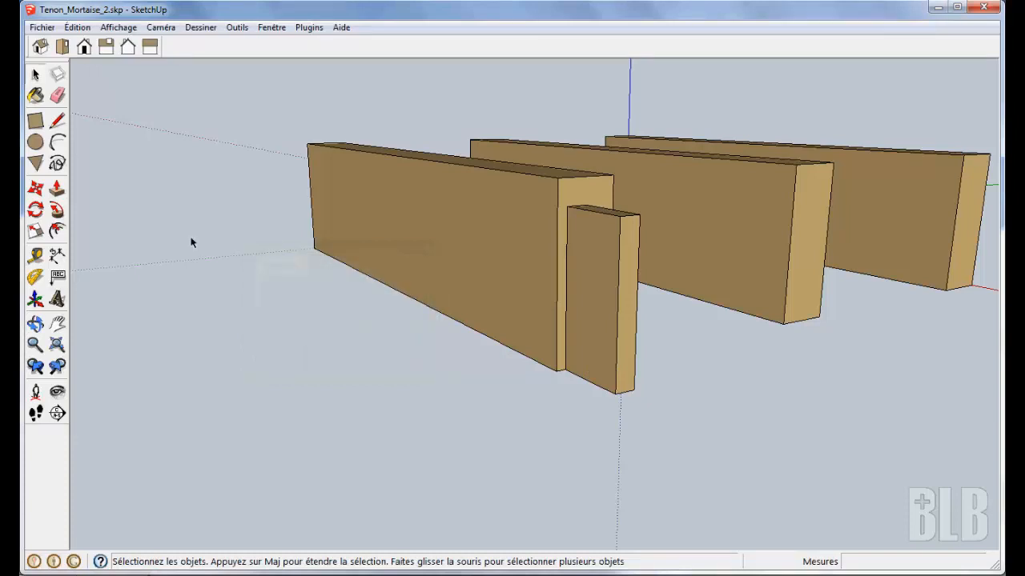
pyautogui.click(389, 250)
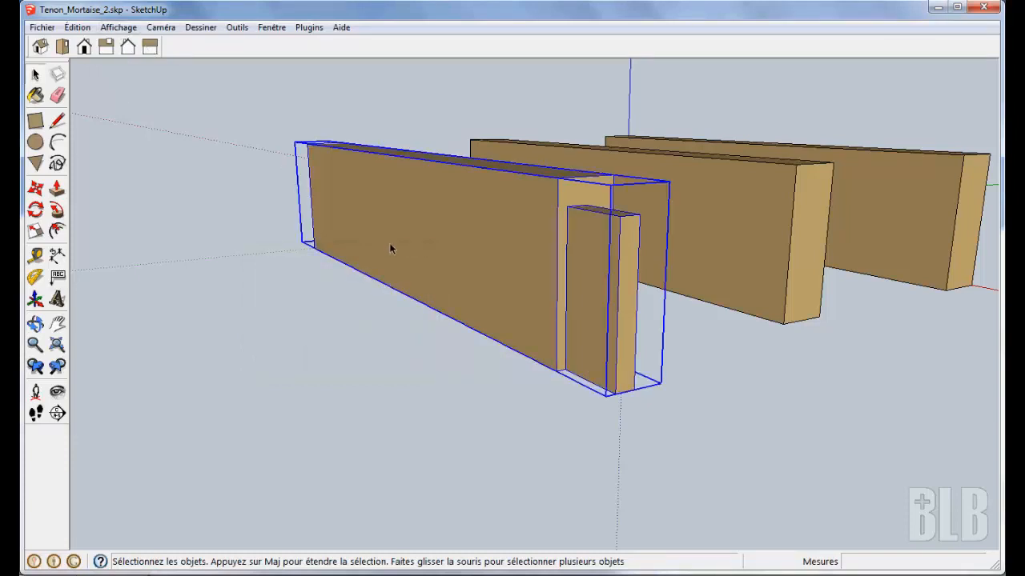
pyautogui.press('Delete')
# - Start a Tenon on the front board's near end, using the outer vertical end edge for cheek 1 and the upper end edge for shoulder 1
pyautogui.moveTo(285, 290); pyautogui.dragTo(837, 324, button='middle')
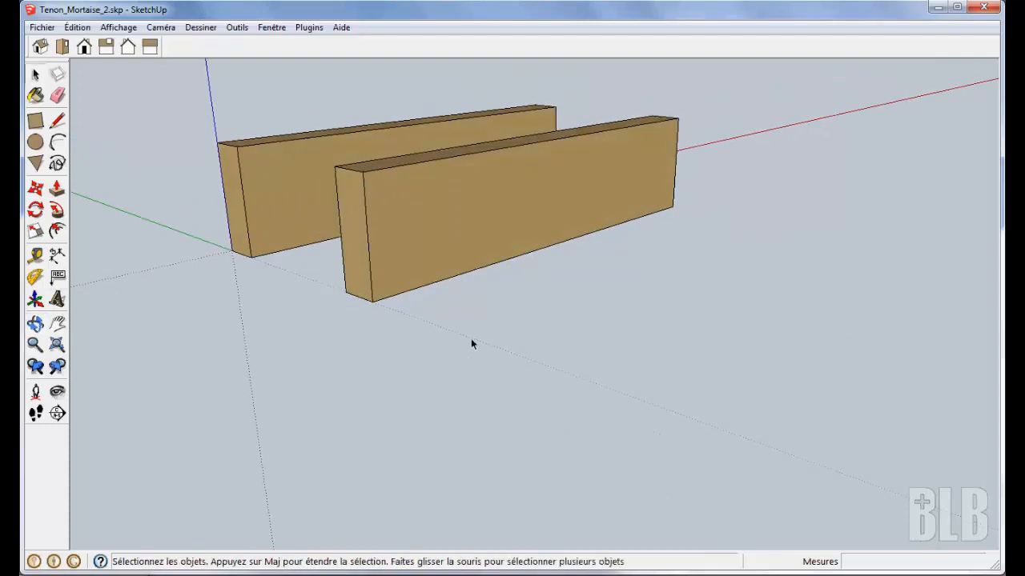
pyautogui.moveTo(471, 344); pyautogui.dragTo(475, 309, button='middle')
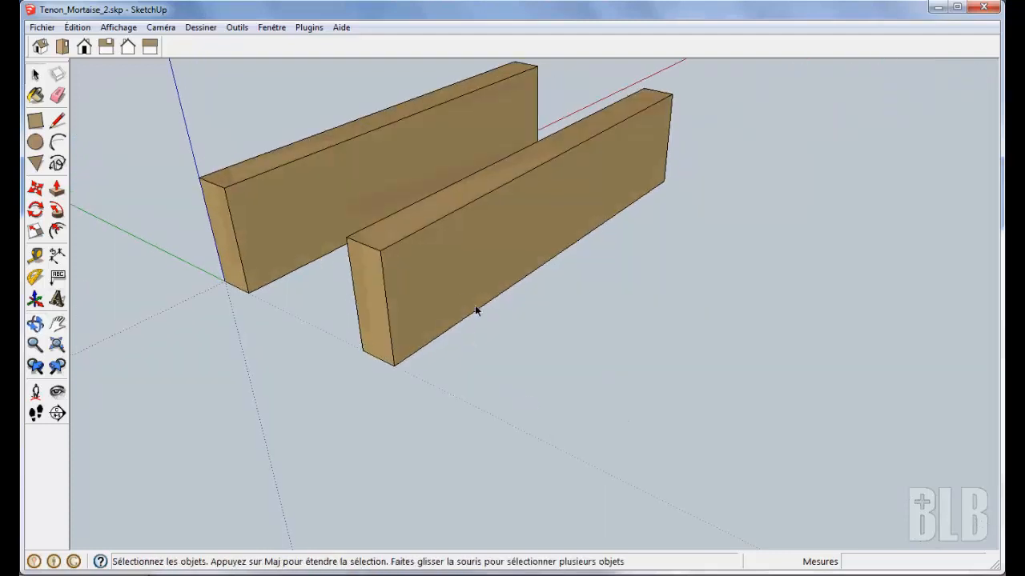
pyautogui.click(200, 27)
pyautogui.moveTo(241, 201)
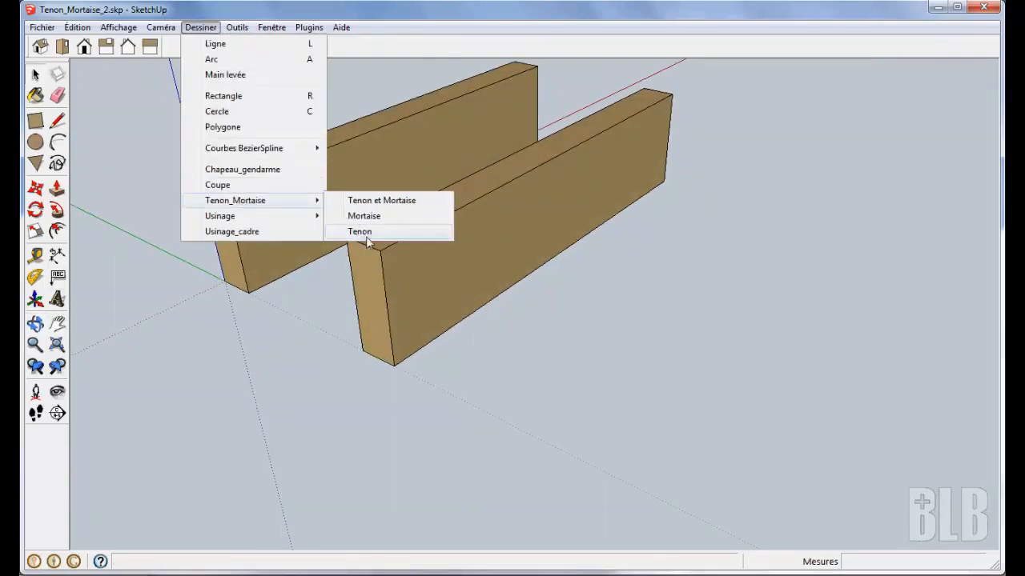
pyautogui.click(366, 238)
pyautogui.click(485, 273)
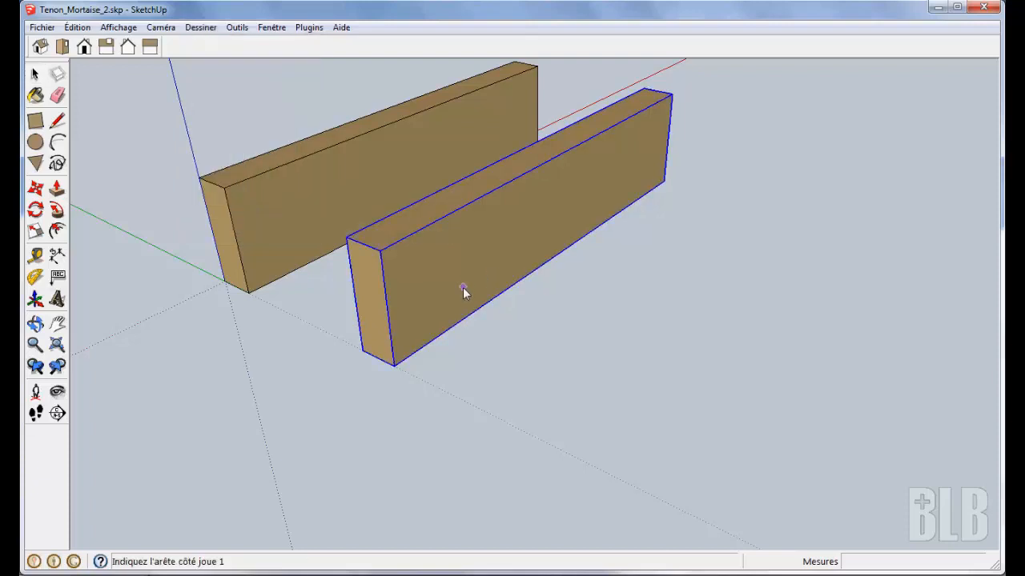
pyautogui.click(389, 326)
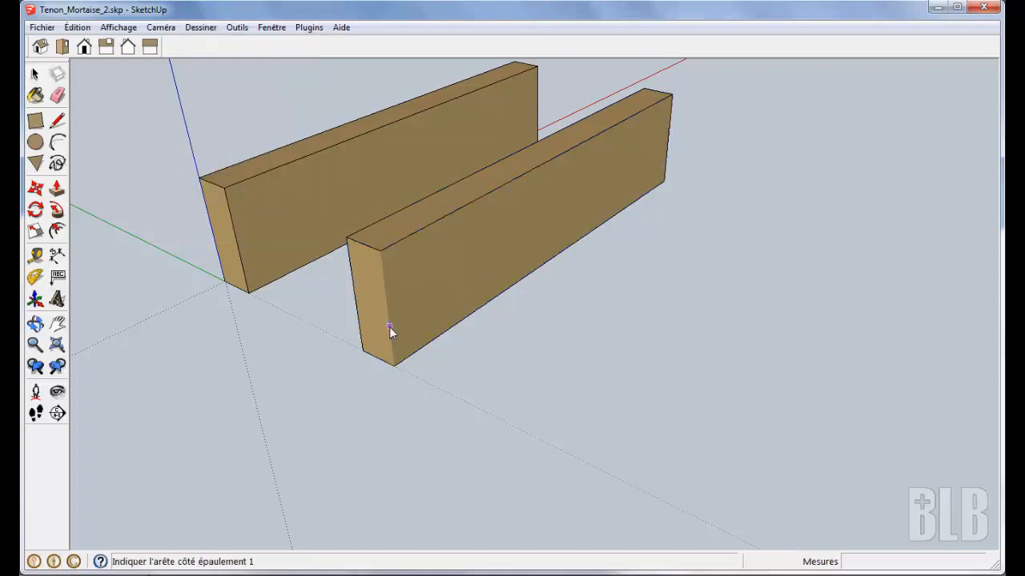
pyautogui.click(362, 245)
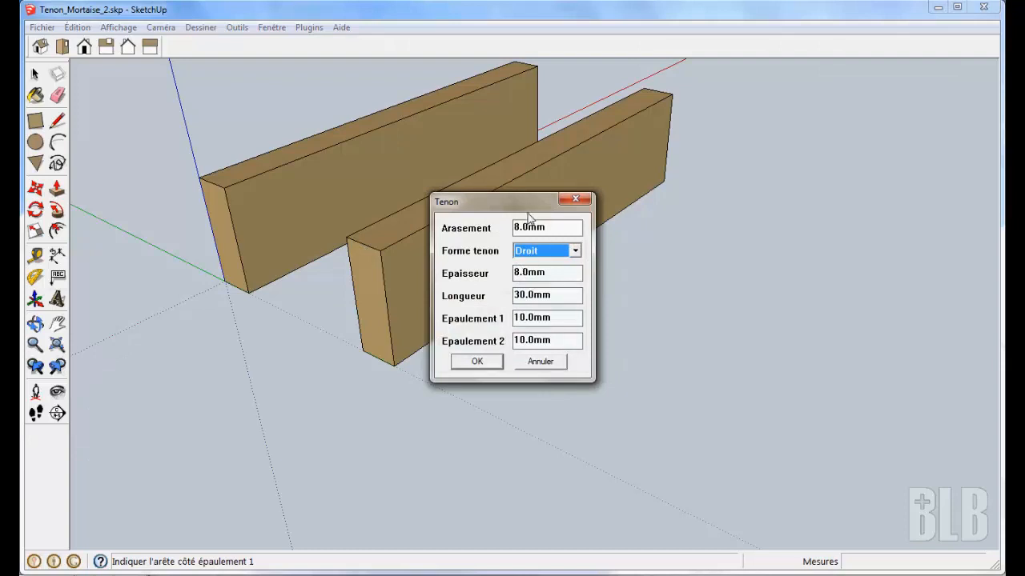
# - Create the tenon with Forme tenon set to Rond, 8 mm thick and 30 mm long with 10 mm shoulders, and agree to make another
pyautogui.moveTo(487, 202); pyautogui.dragTo(204, 191)
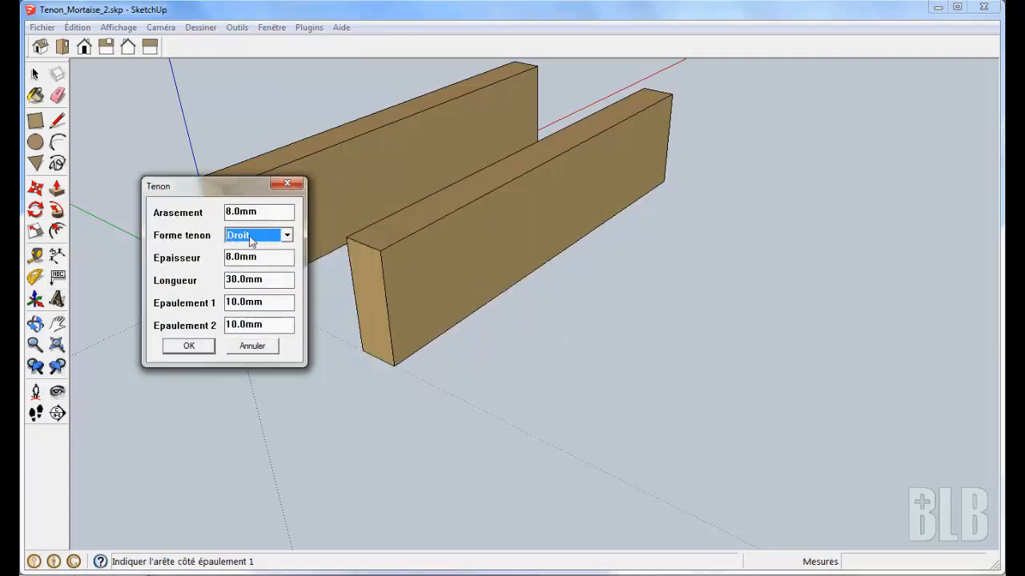
pyautogui.click(286, 235)
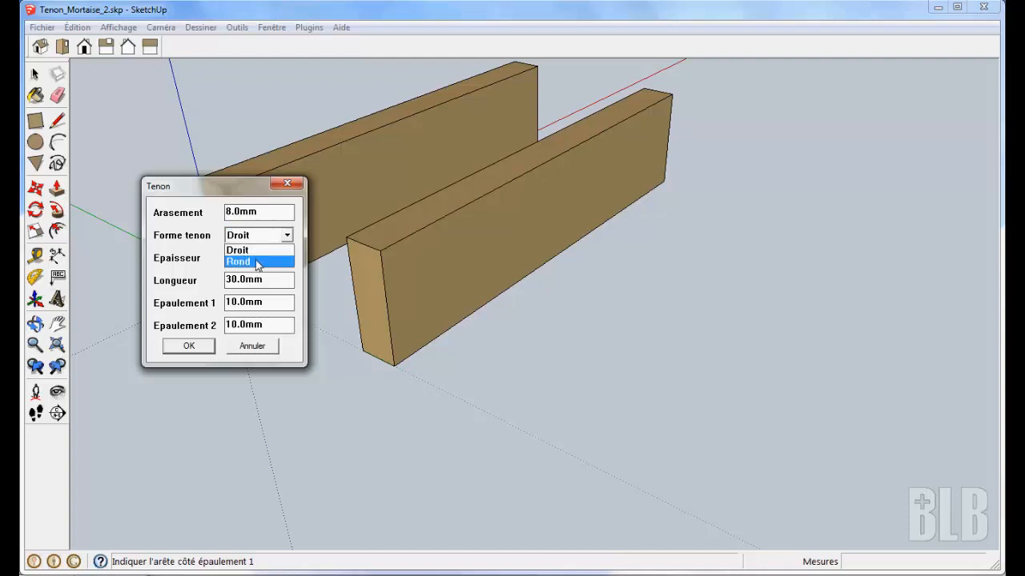
pyautogui.click(258, 265)
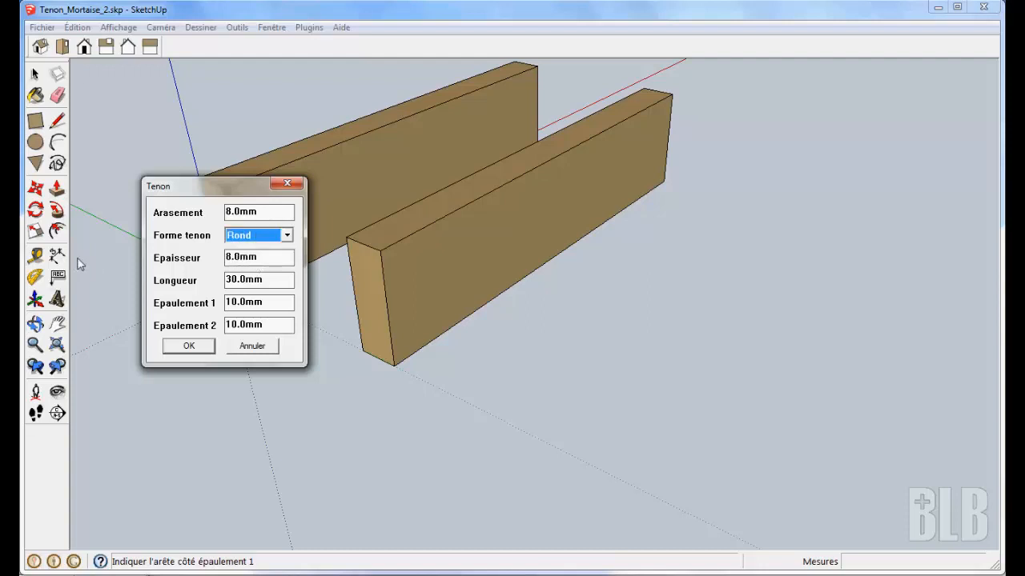
pyautogui.click(200, 349)
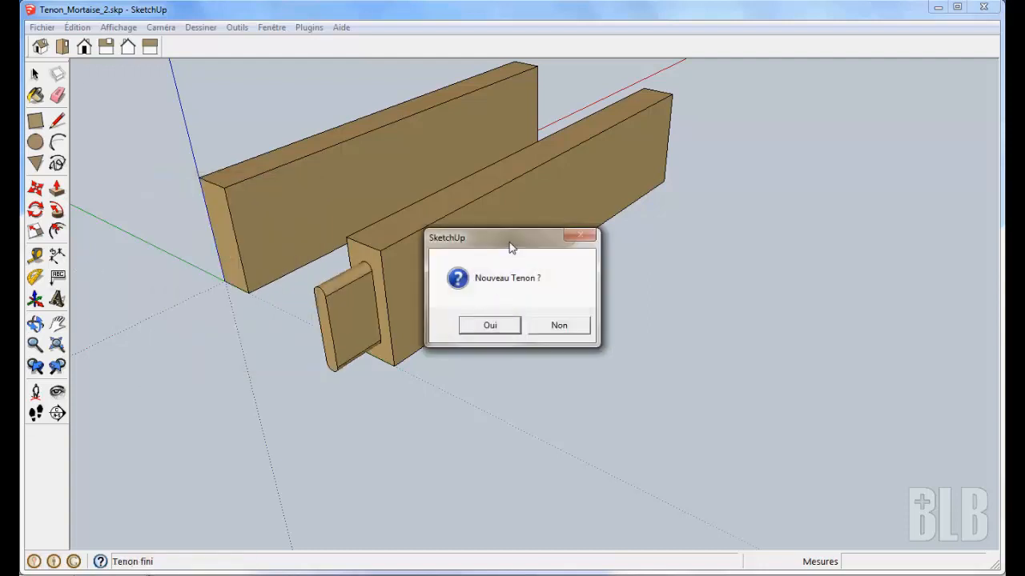
pyautogui.moveTo(510, 246); pyautogui.dragTo(176, 203)
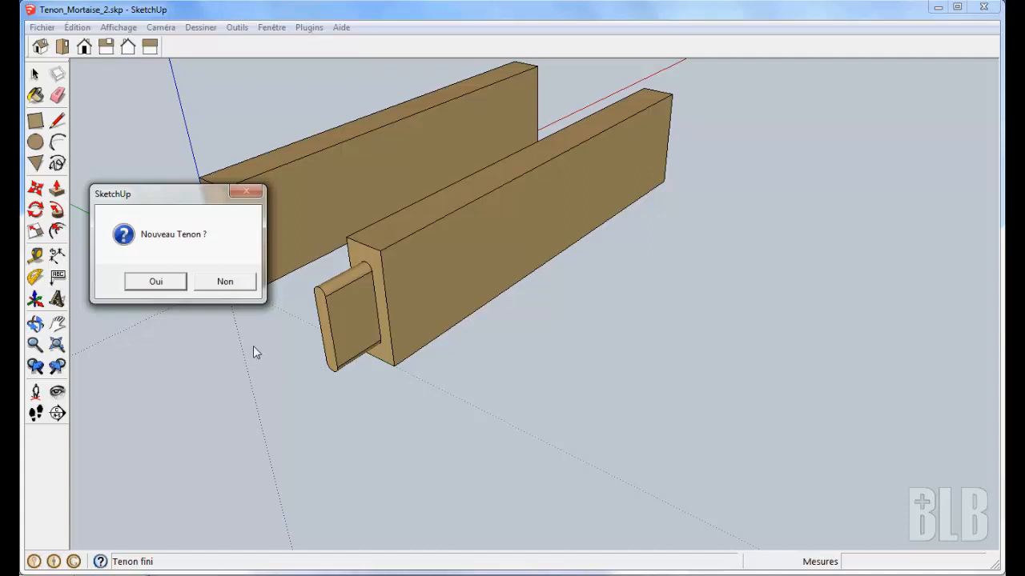
pyautogui.click(155, 282)
# - Create a matching Rond tenon on the board's other end from the outer vertical and upper end edges, without starting another
pyautogui.moveTo(702, 326); pyautogui.dragTo(97, 325, button='middle')
pyautogui.click(725, 337)
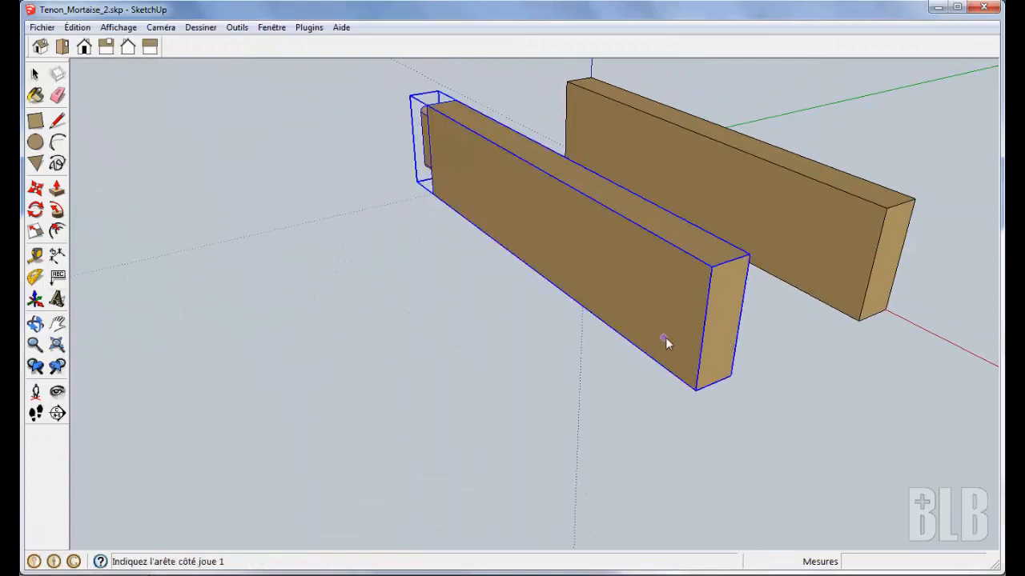
pyautogui.click(704, 335)
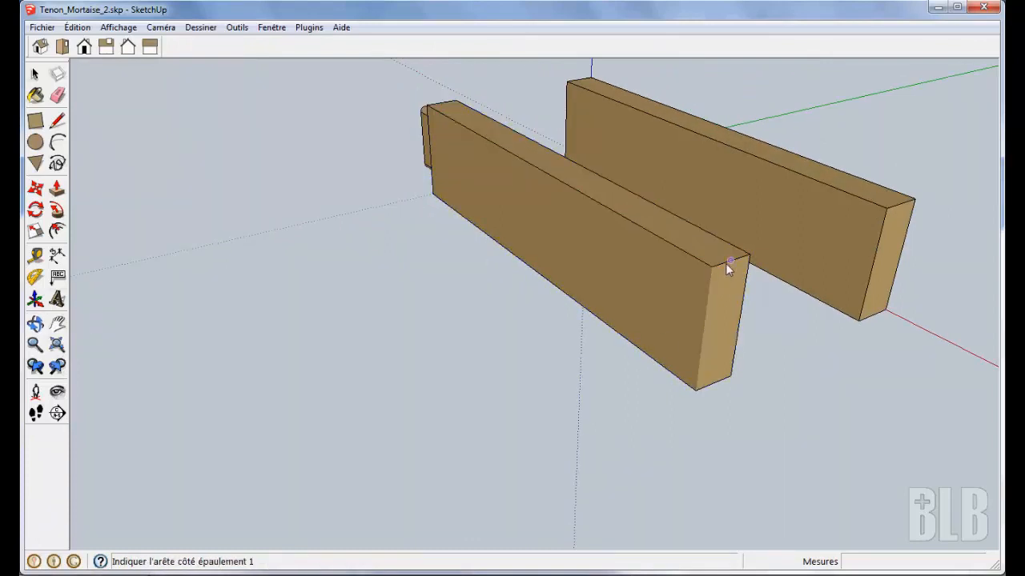
pyautogui.click(727, 261)
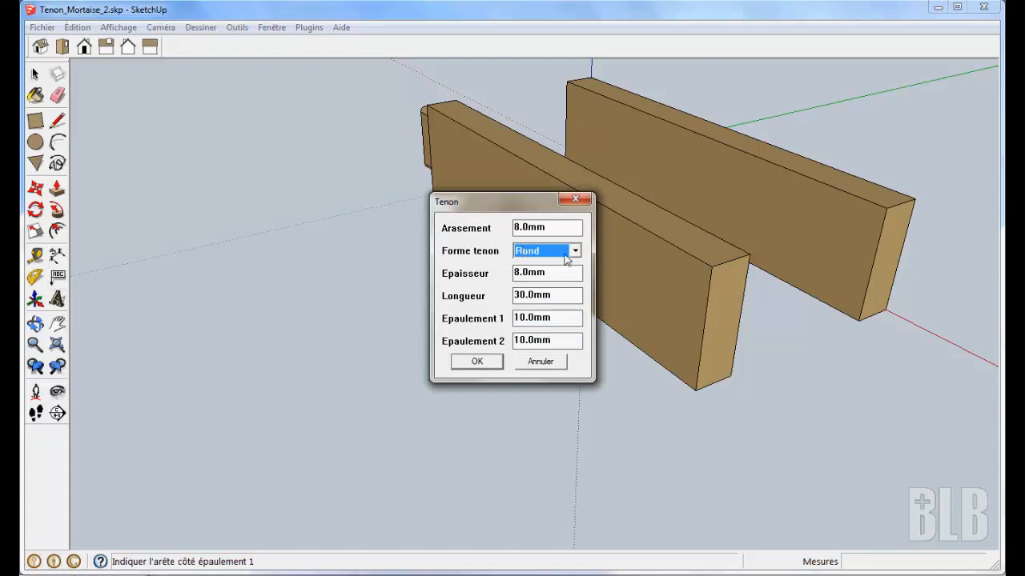
pyautogui.click(477, 361)
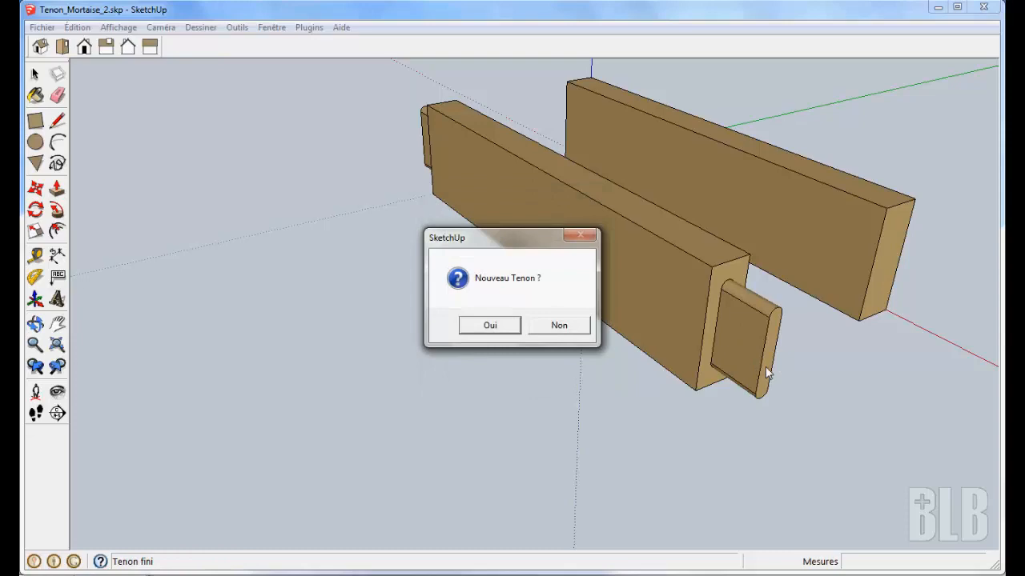
pyautogui.click(556, 325)
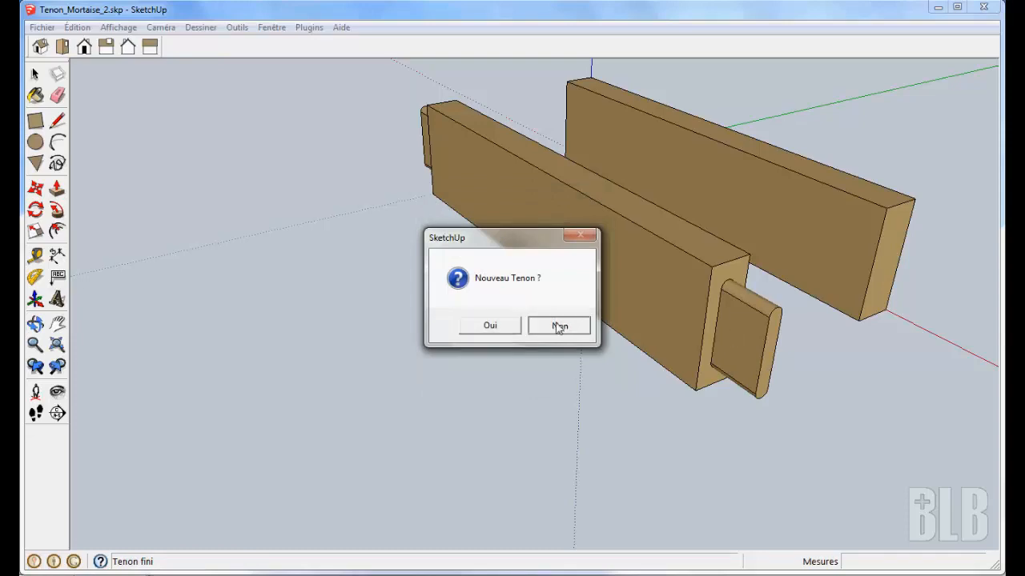
# - Look over both ends of the board with the round tenons and delete that board
pyautogui.moveTo(392, 300); pyautogui.dragTo(470, 226, button='middle')
pyautogui.click(452, 215)
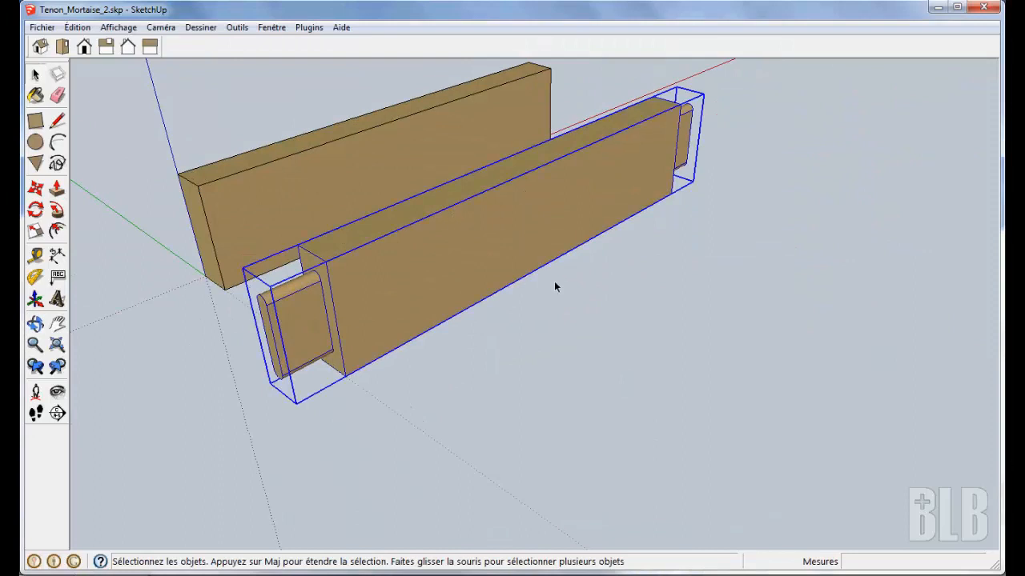
pyautogui.press('Delete')
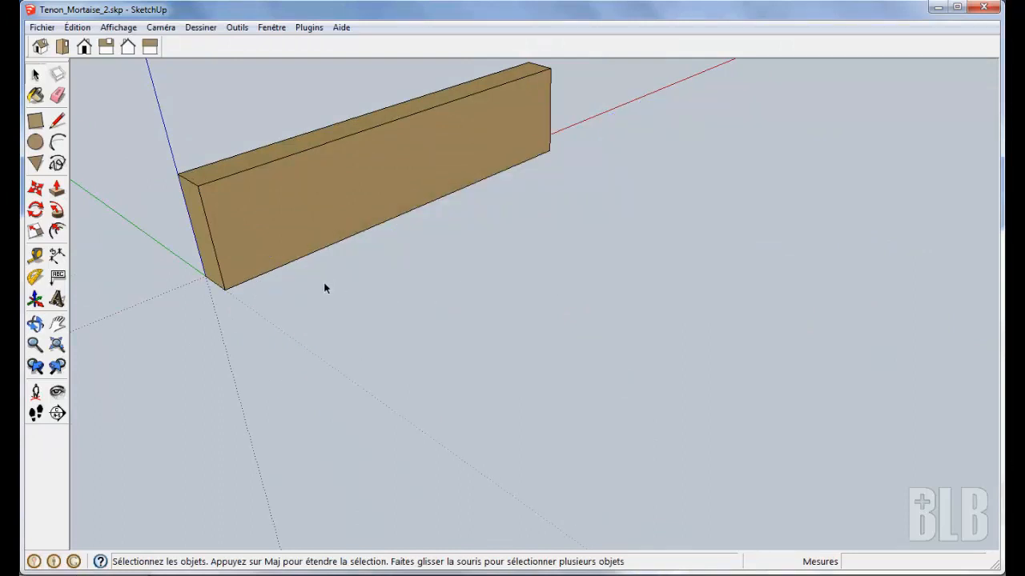
# - Start a Tenon on the remaining board, using the near end's upper edge for cheek 1 and its vertical edge at the origin for shoulder 1
pyautogui.moveTo(325, 288); pyautogui.dragTo(594, 359, button='middle')
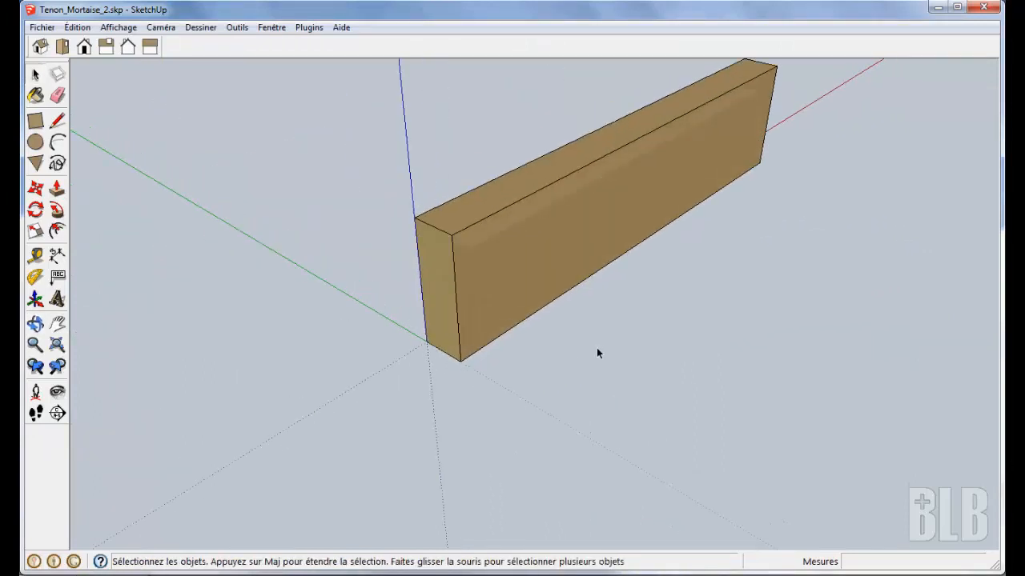
pyautogui.click(210, 27)
pyautogui.moveTo(240, 204)
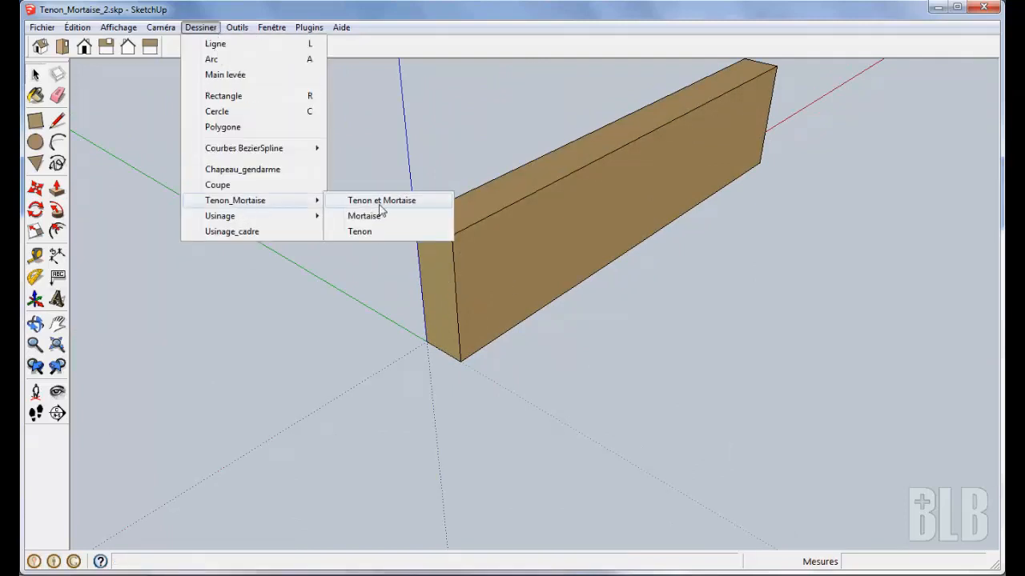
pyautogui.click(359, 231)
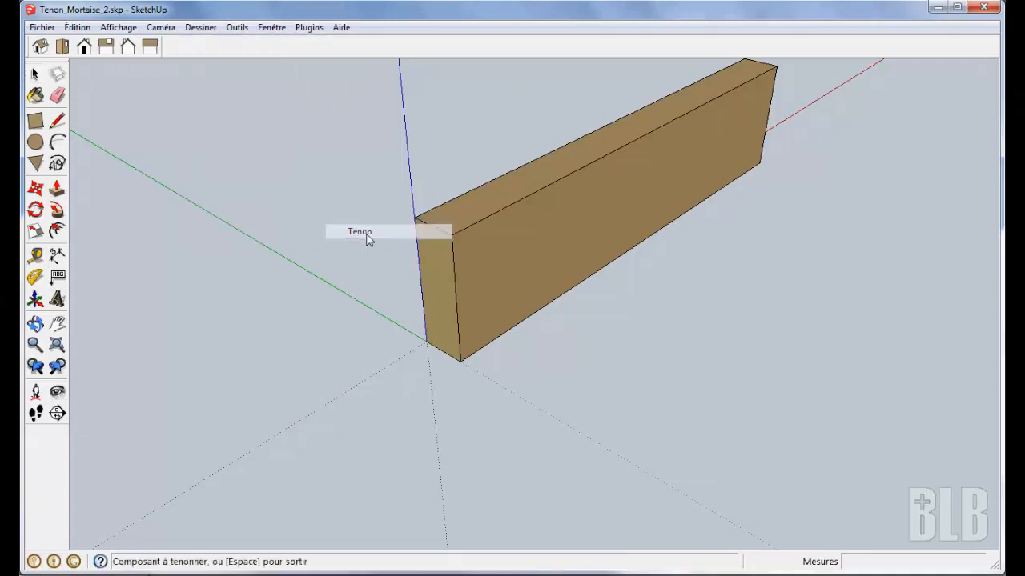
pyautogui.click(526, 272)
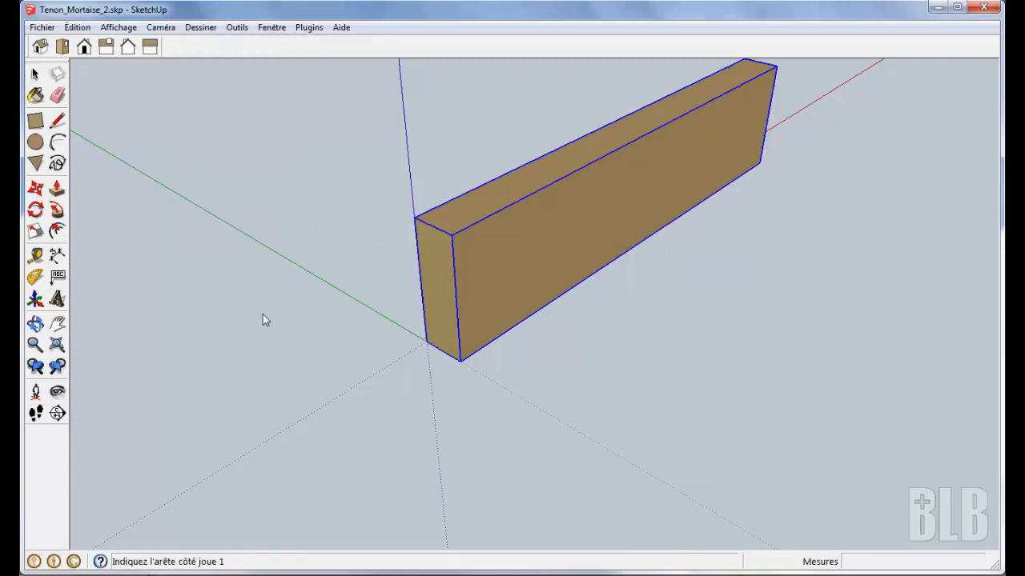
pyautogui.click(433, 227)
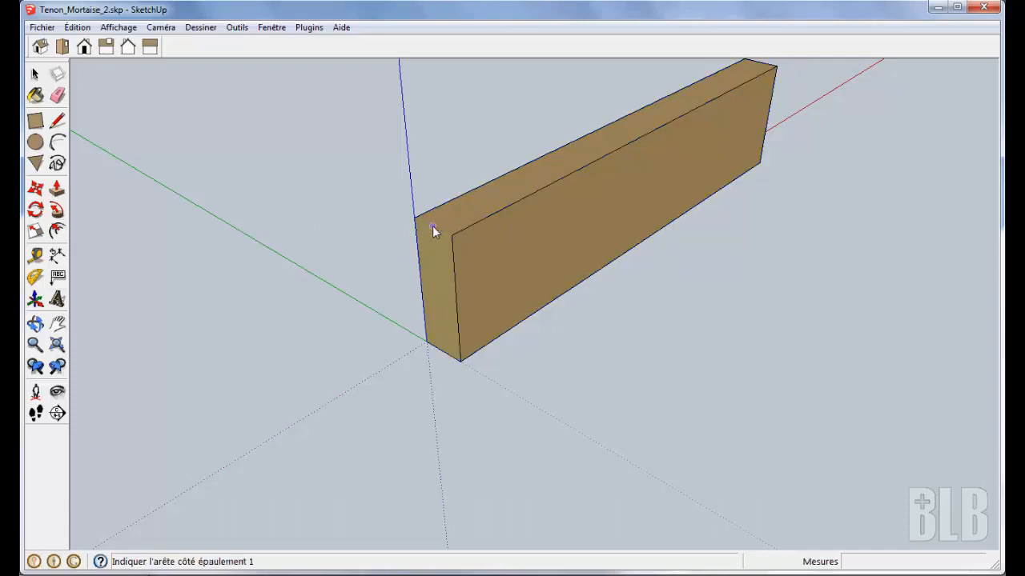
pyautogui.click(420, 284)
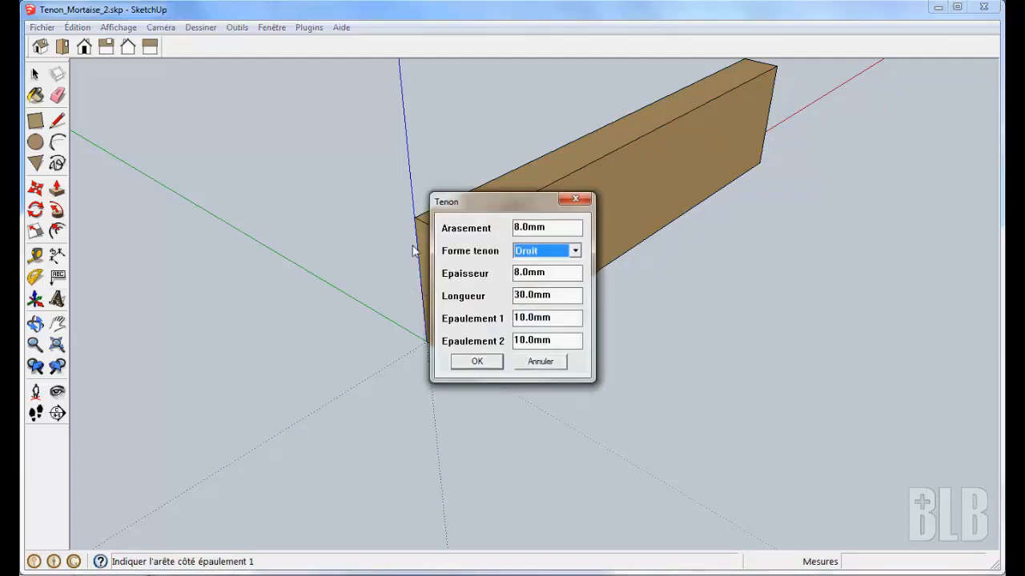
# - Set the tenon's Arasement to 15 mm and Epaisseur to 10 mm, leaving Forme tenon at Droit
pyautogui.moveTo(527, 207); pyautogui.dragTo(289, 206)
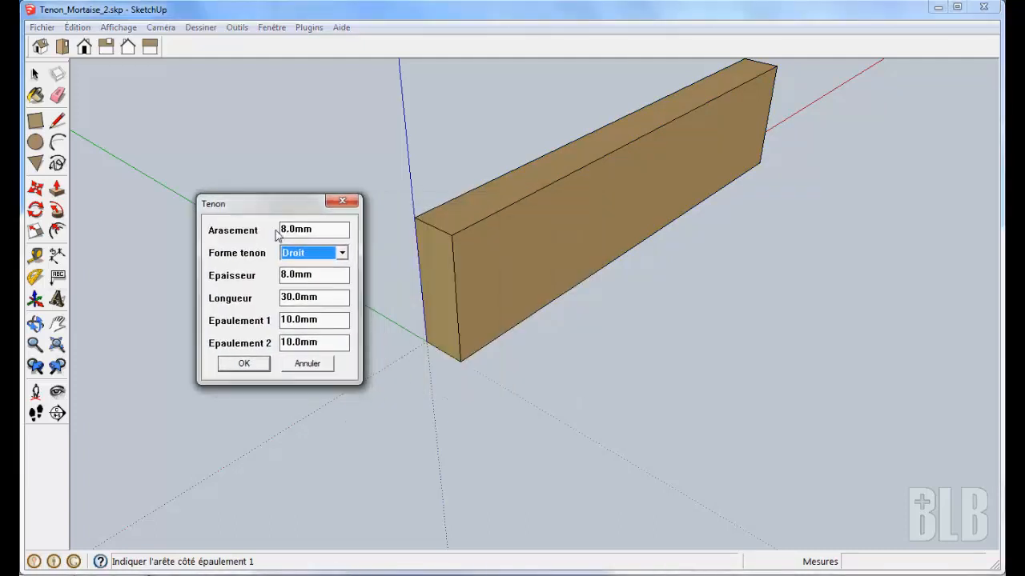
pyautogui.click(281, 229)
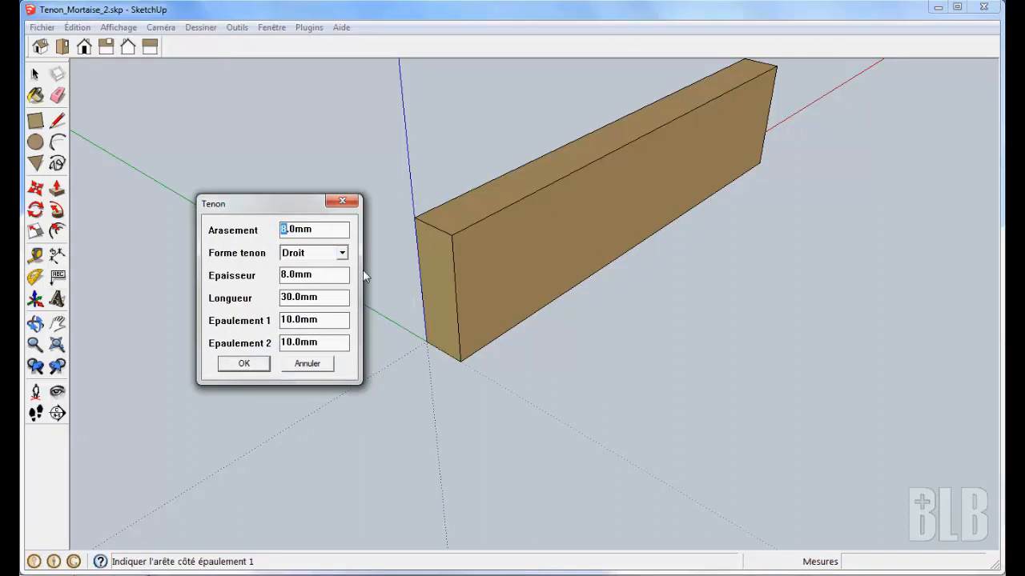
pyautogui.write('15')
pyautogui.moveTo(281, 274); pyautogui.dragTo(287, 274)
pyautogui.write('10')
# - Set Epaulement 1 and Epaulement 2 to 0 mm, create the tenon, and agree to make another
pyautogui.moveTo(281, 318); pyautogui.dragTo(285, 342)
pyautogui.press('Delete')
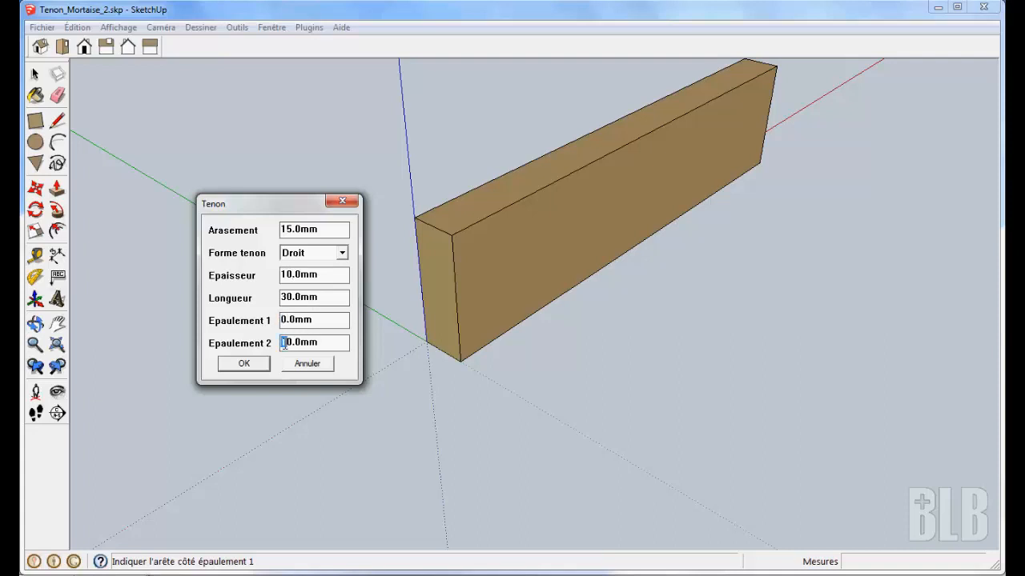
pyautogui.press('Delete')
pyautogui.click(250, 364)
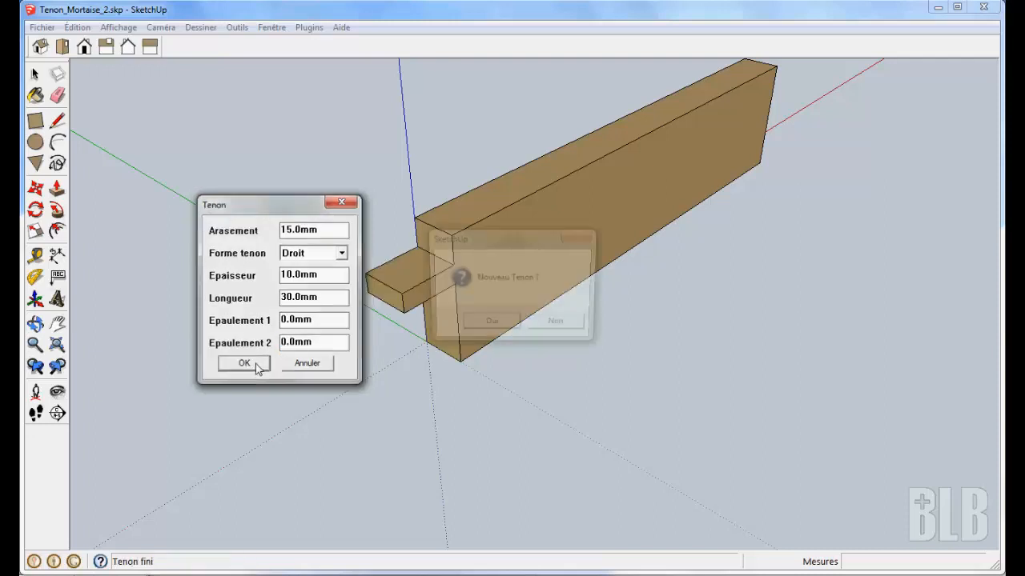
pyautogui.moveTo(519, 248); pyautogui.dragTo(234, 193)
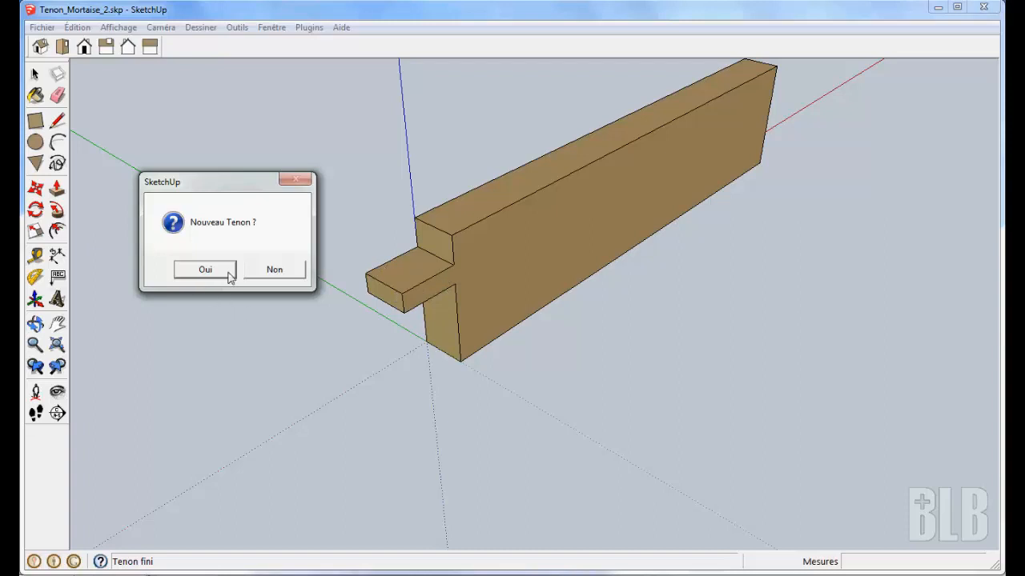
pyautogui.click(229, 272)
# - Create a second Droit tenon on the same end, using its lower edge for cheek 1 and the same settings, without starting another
pyautogui.moveTo(293, 384); pyautogui.dragTo(483, 300, button='middle')
pyautogui.click(475, 291)
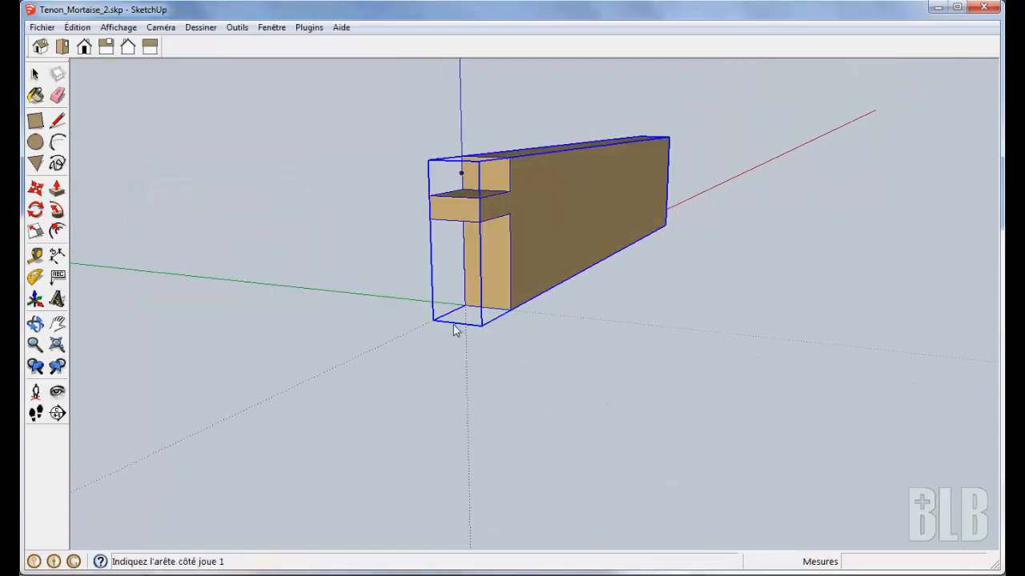
pyautogui.scroll(1, 473, 309)
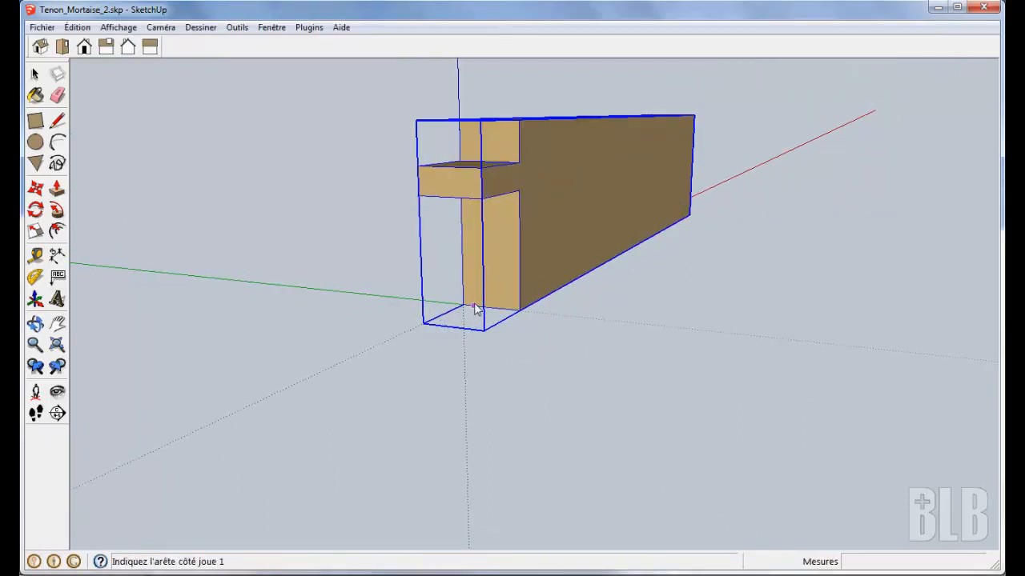
pyautogui.click(474, 310)
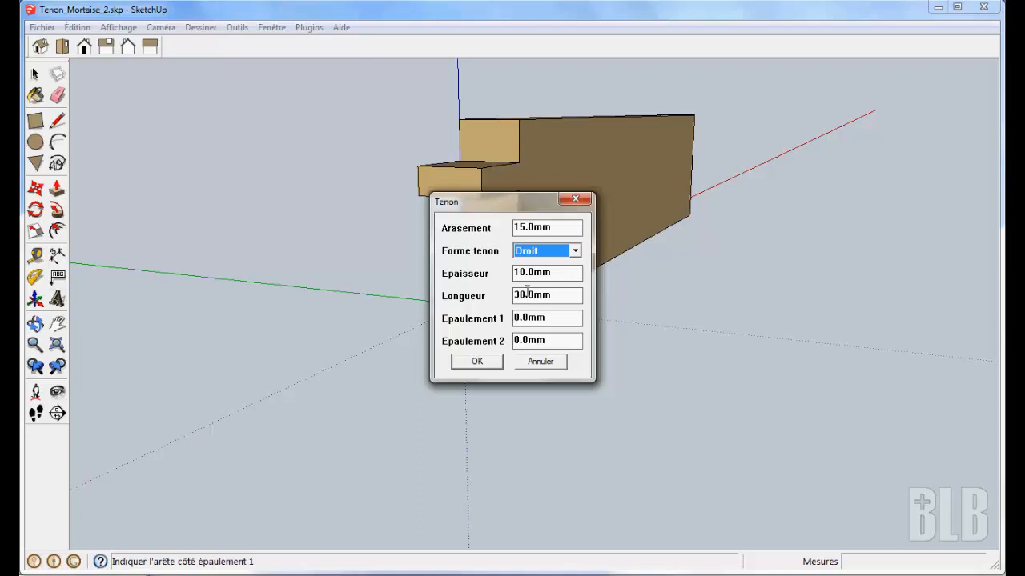
pyautogui.click(477, 362)
pyautogui.moveTo(522, 233); pyautogui.dragTo(196, 222)
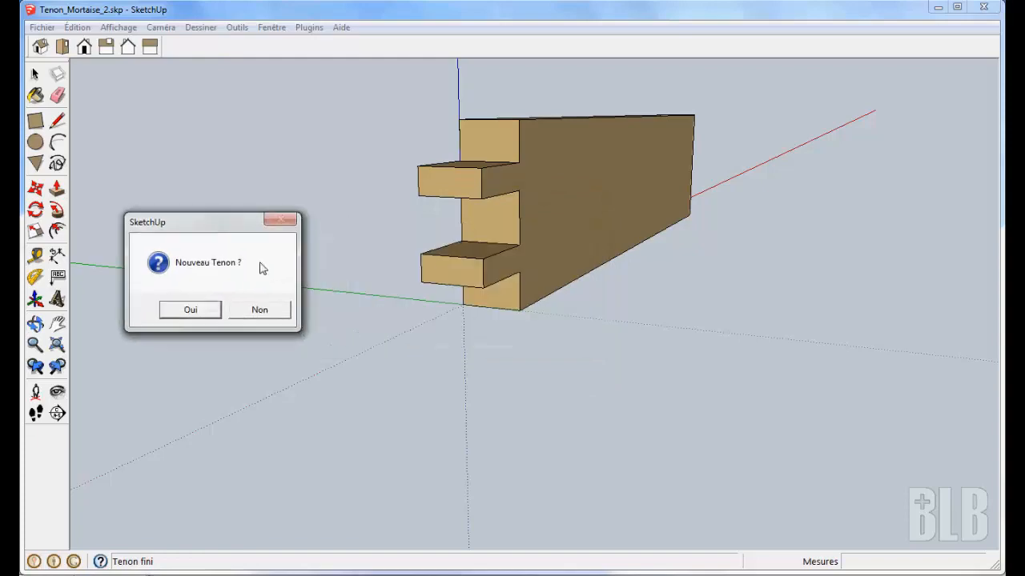
pyautogui.click(265, 317)
pyautogui.moveTo(727, 370); pyautogui.dragTo(944, 471, button='middle')
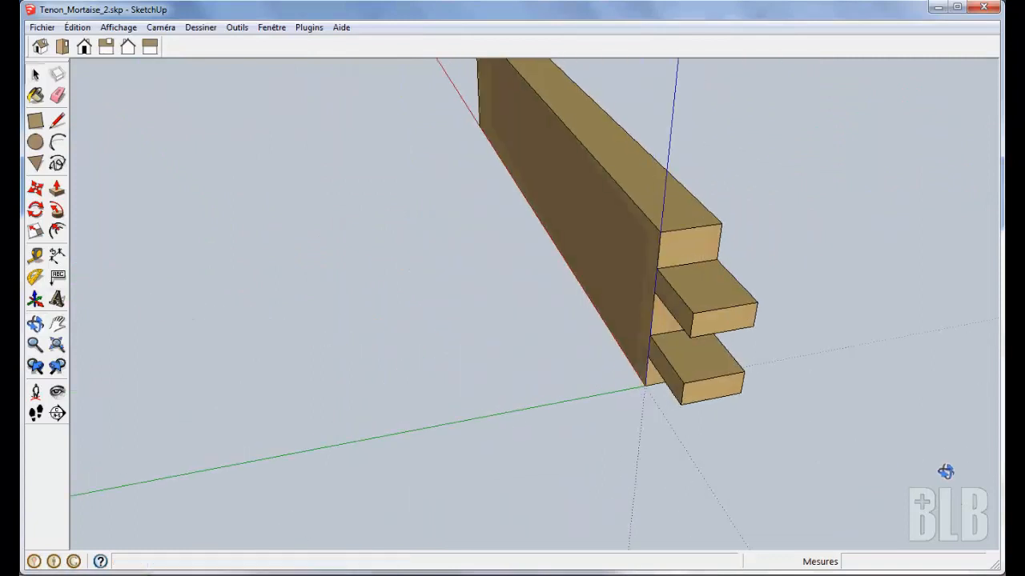
pyautogui.moveTo(871, 228); pyautogui.dragTo(549, 245, button='middle')
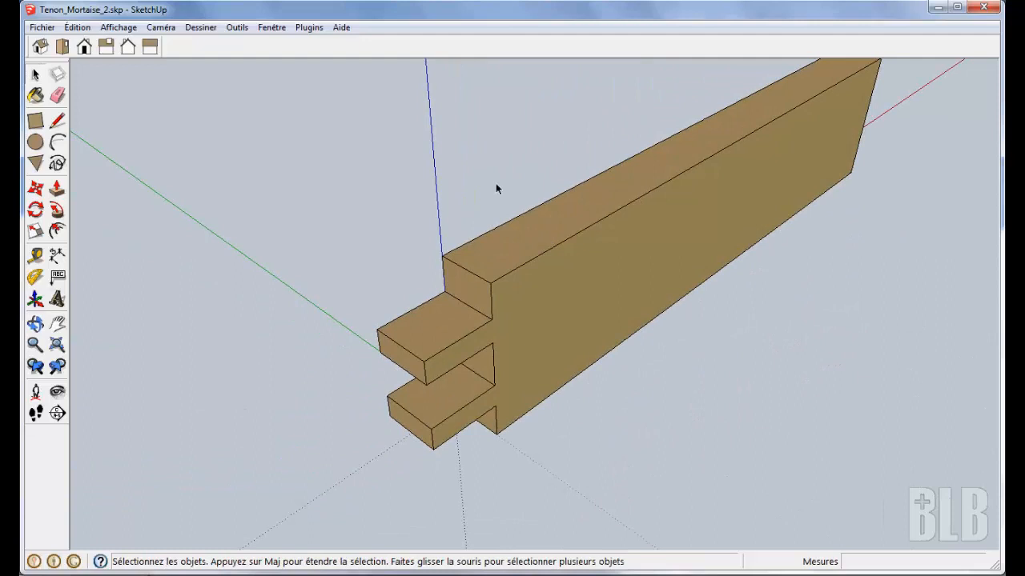